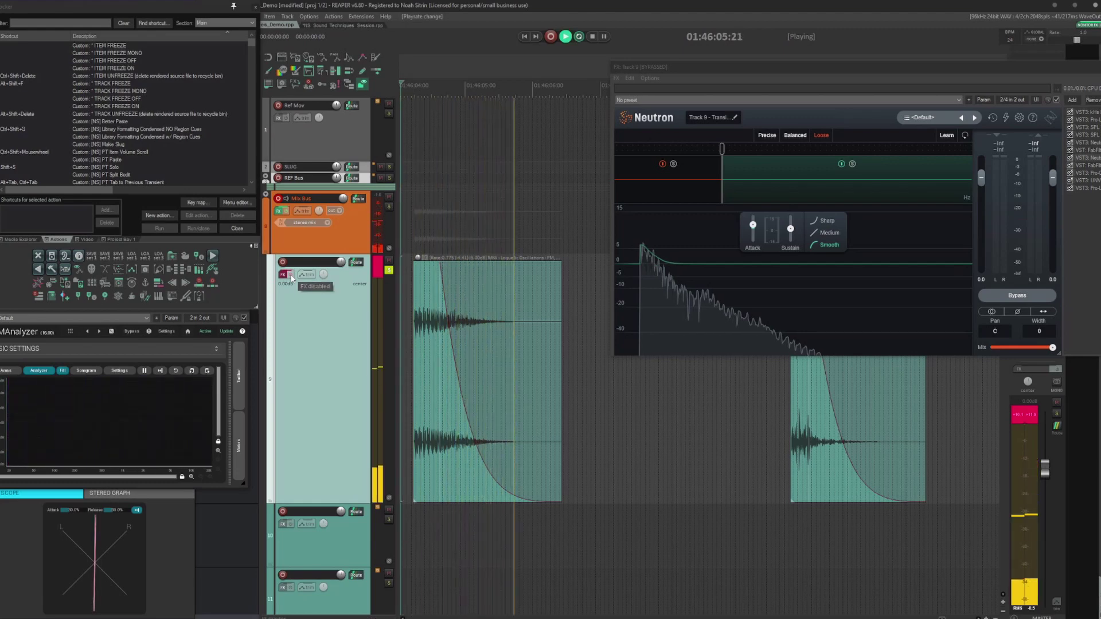
- Briefly re-enable track 9's Neutron effects, then bypass them again
click(291, 278)
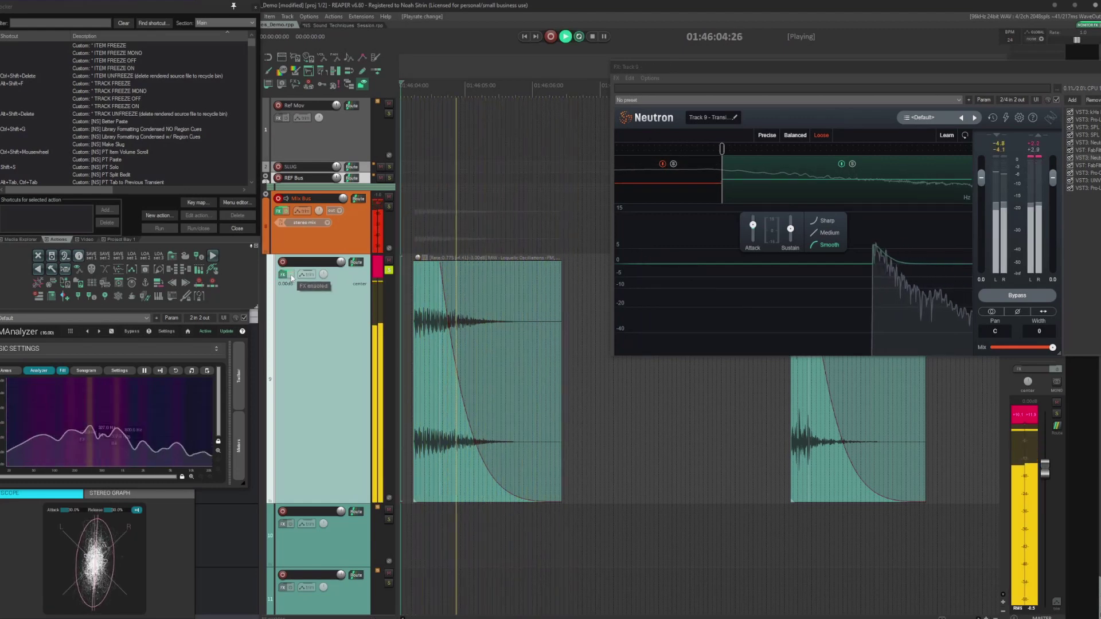
click(291, 278)
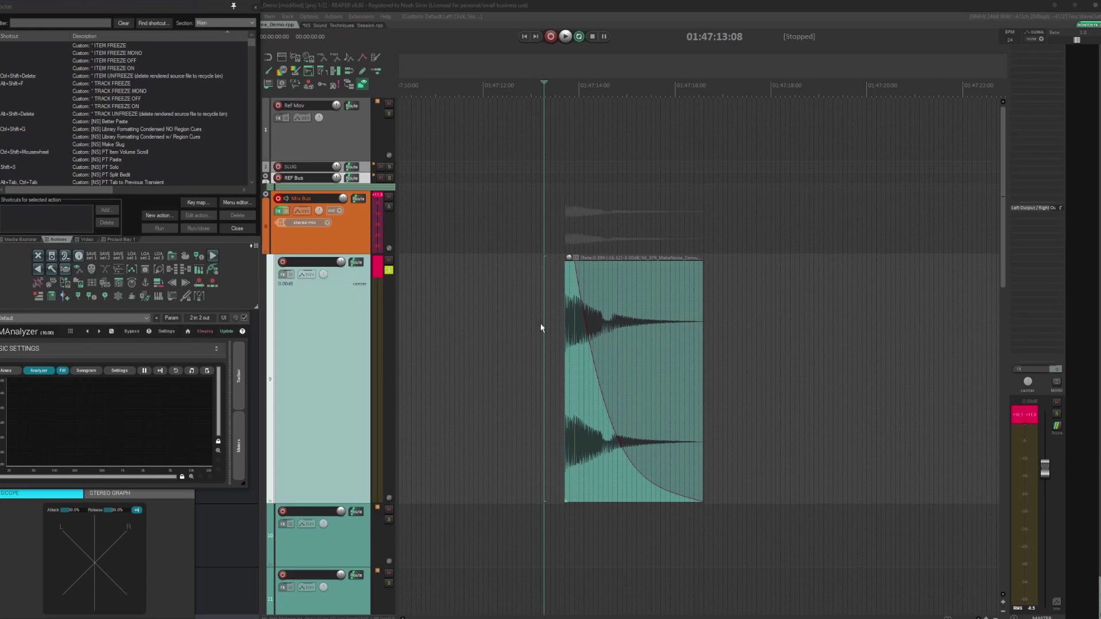
click(555, 284)
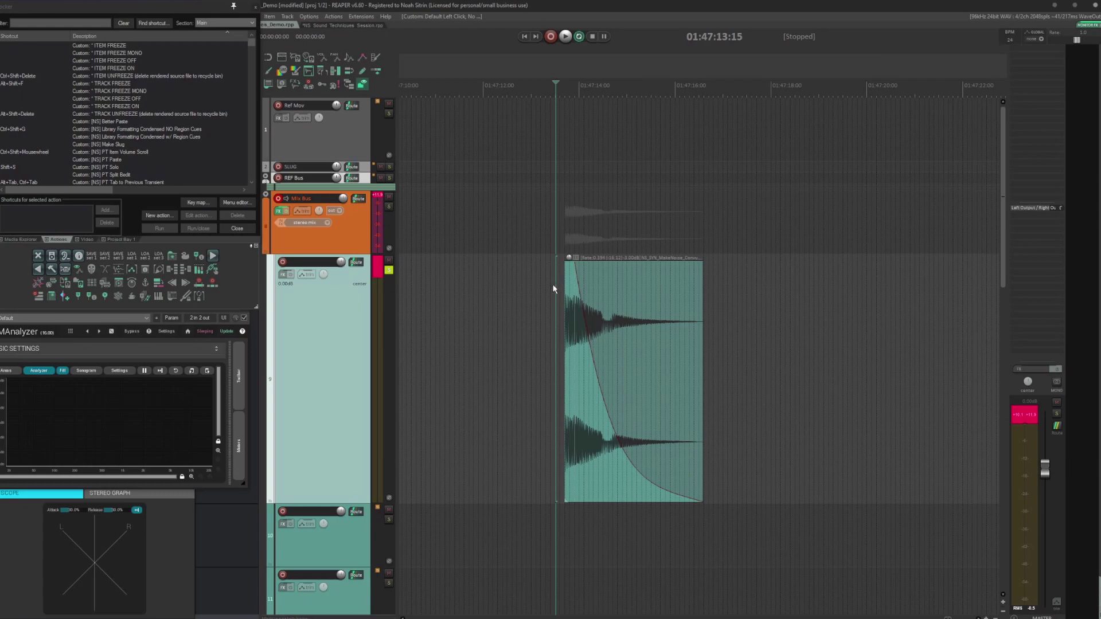
scroll(555, 287, up, 5)
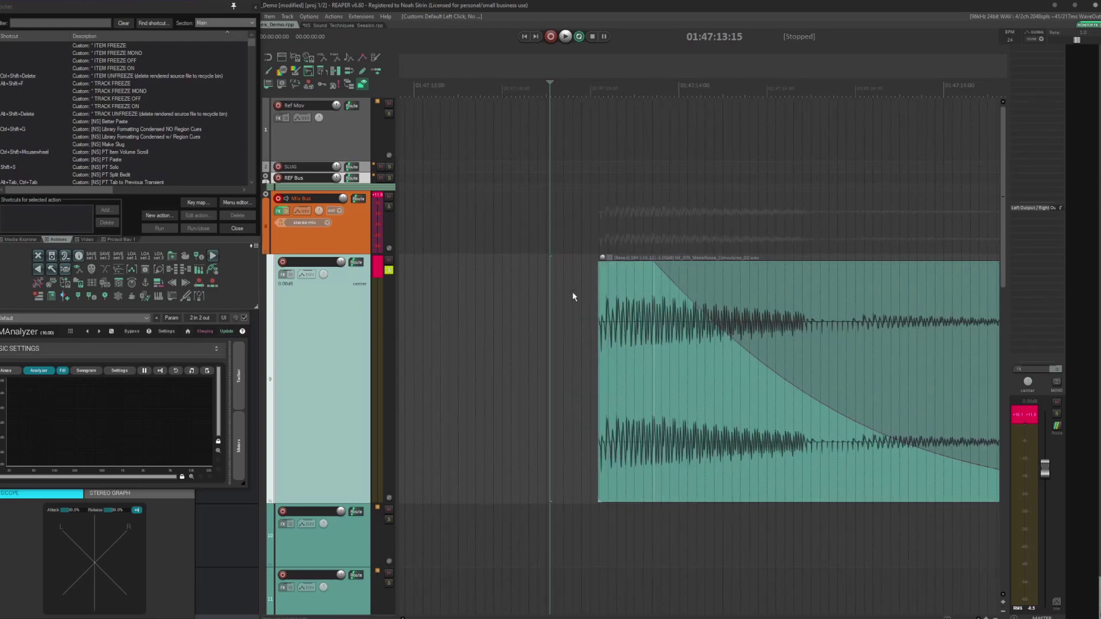
scroll(573, 287, down, 6)
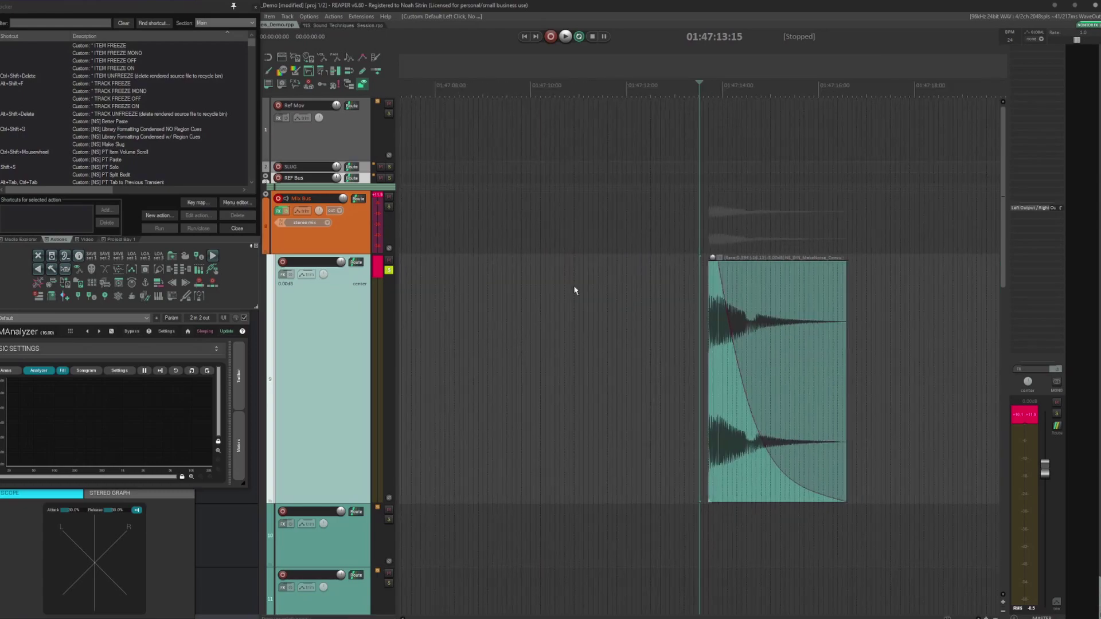
key(Tab)
scroll(510, 285, down, 3)
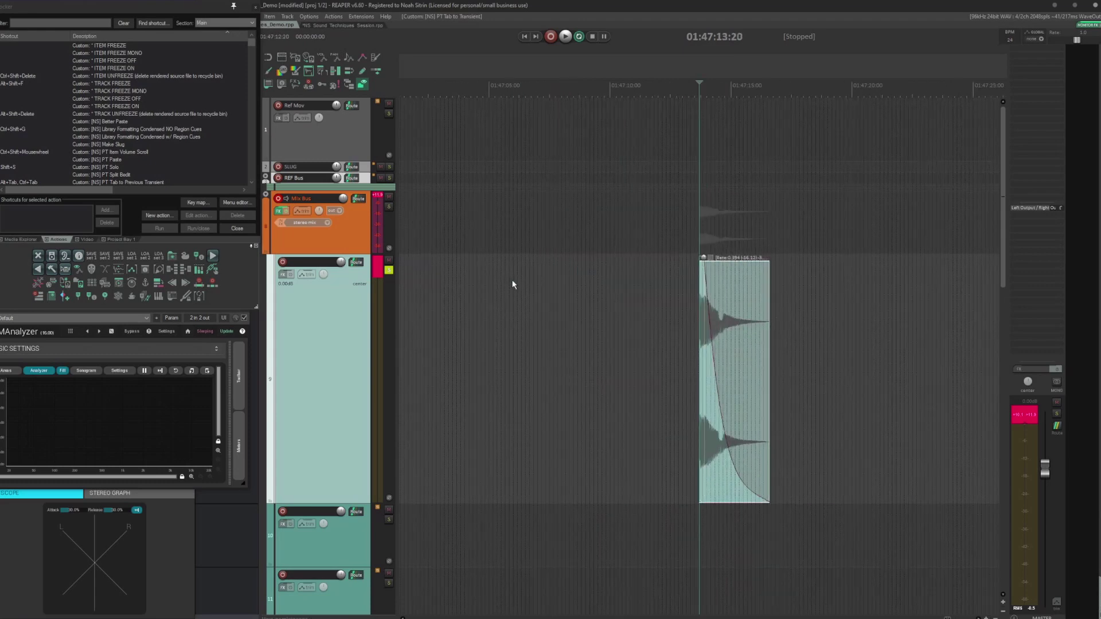
scroll(582, 285, right, 5)
key(ctrl+v)
scroll(551, 286, right, 3)
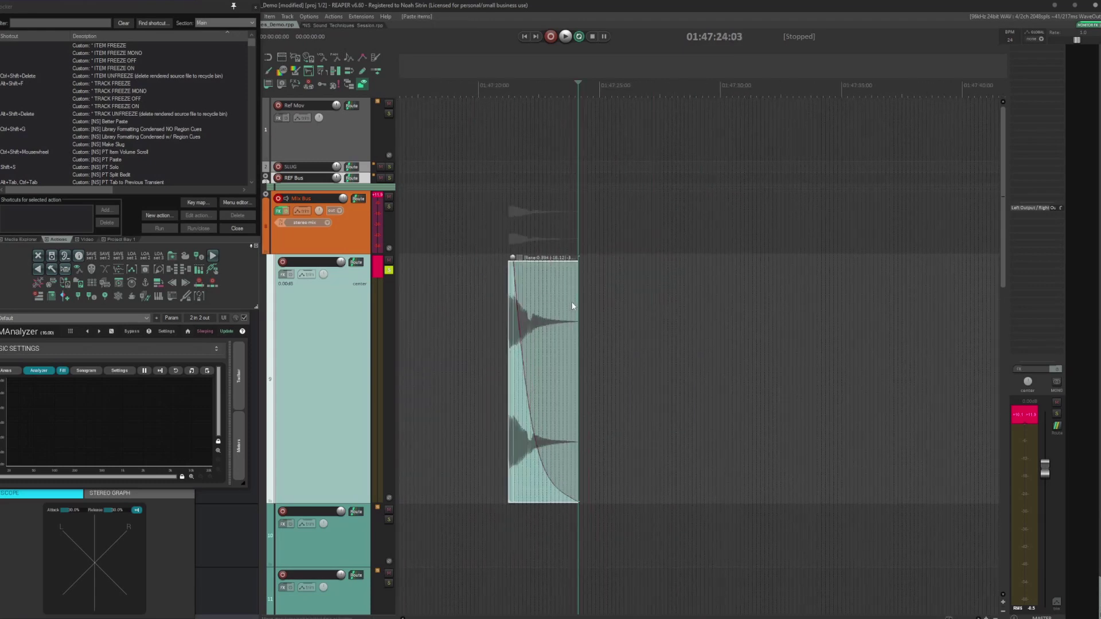
drag(582, 289, 674, 290)
drag(509, 328, 445, 327)
click(476, 301)
key(space)
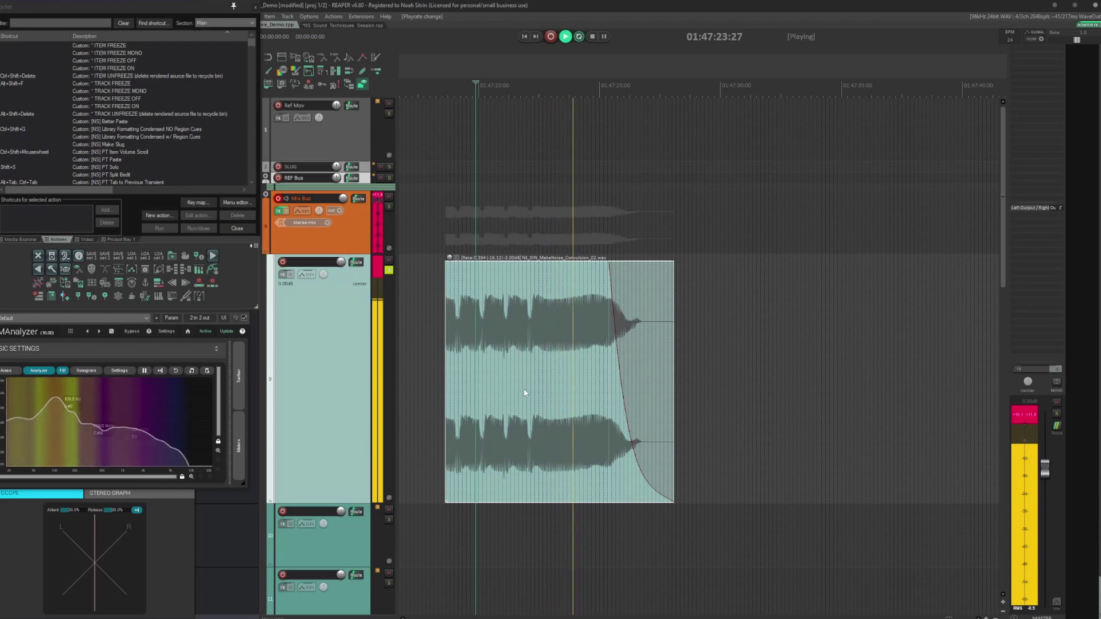
key(space)
key(Delete)
key(ctrl+z)
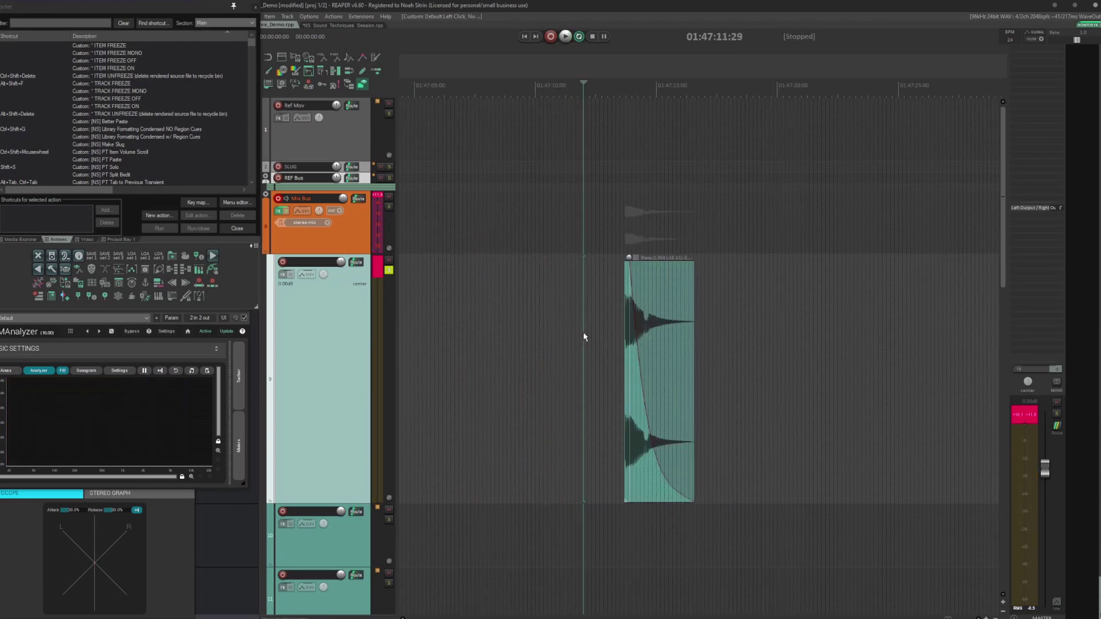
click(686, 369)
scroll(688, 370, up, 5)
key(Tab)
scroll(690, 370, down, 3)
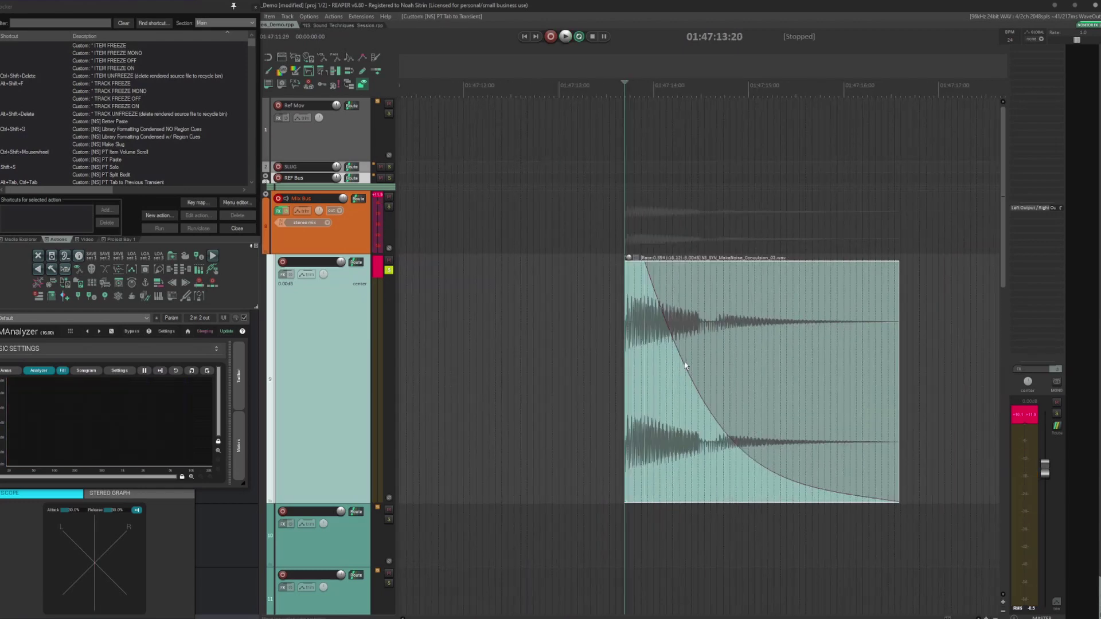
scroll(684, 362, right, 2)
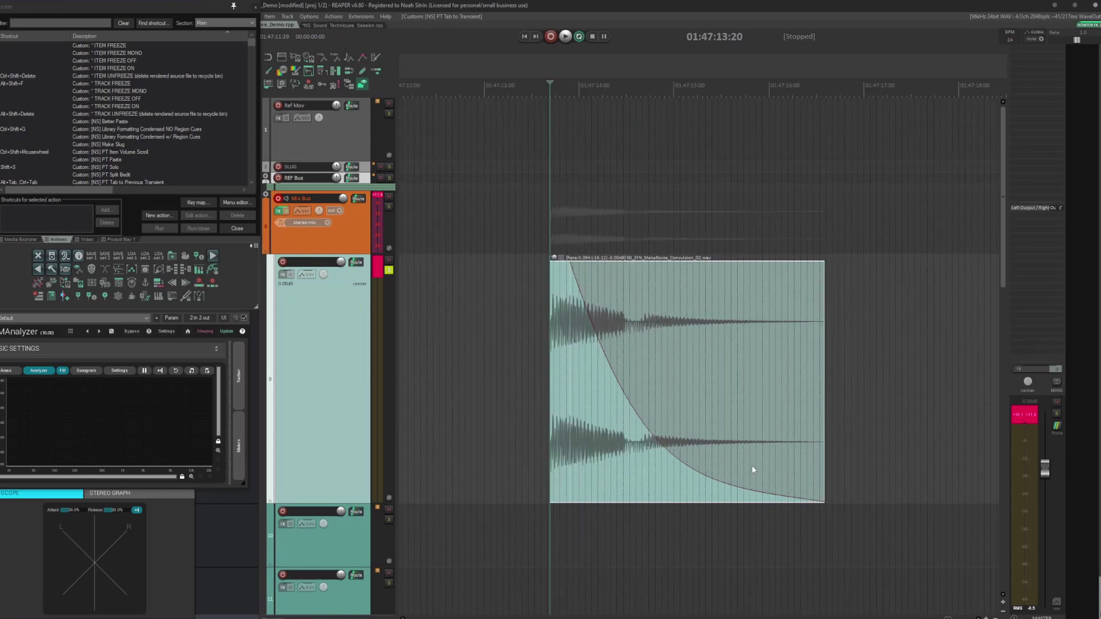
- Reshape the bass item's fade-out curve to -0.86 and play it back from before the item
drag(667, 450, 636, 459)
click(538, 284)
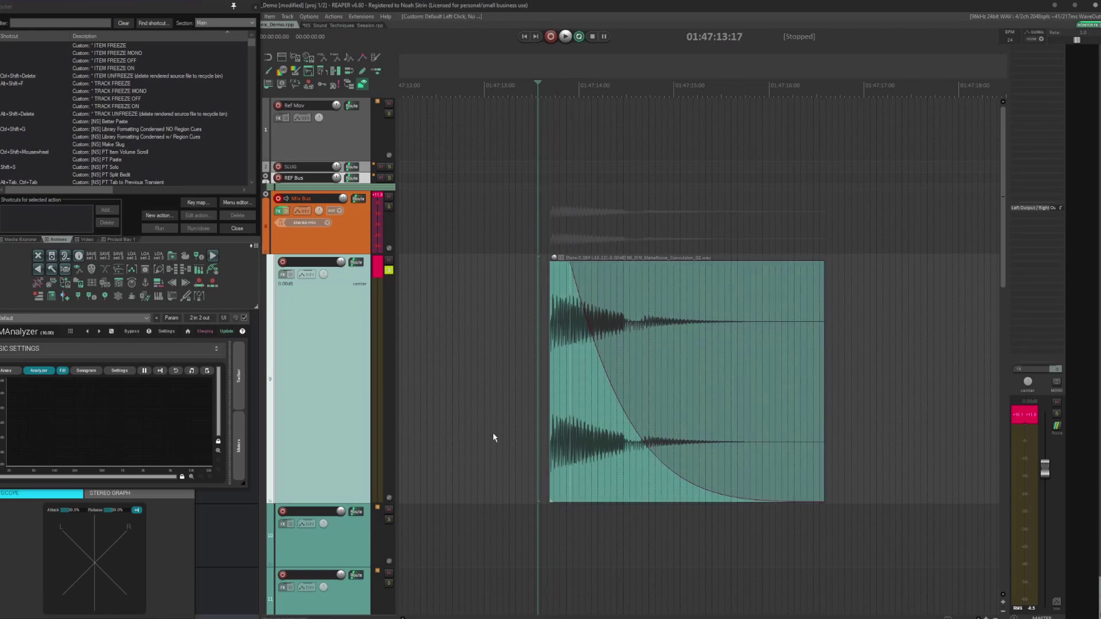
key(space)
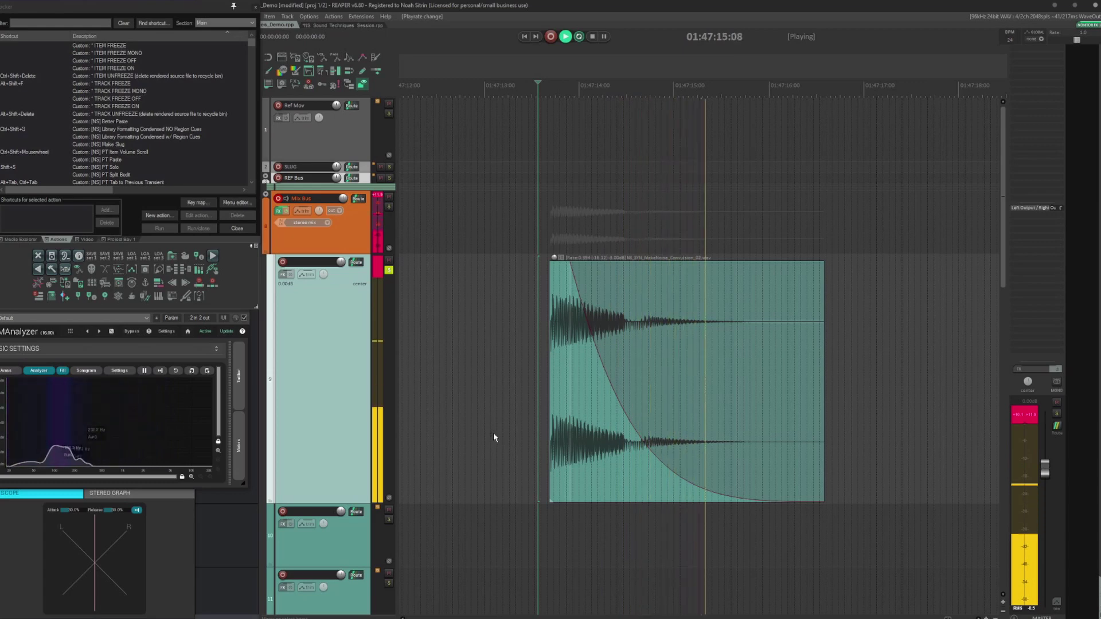
key(space)
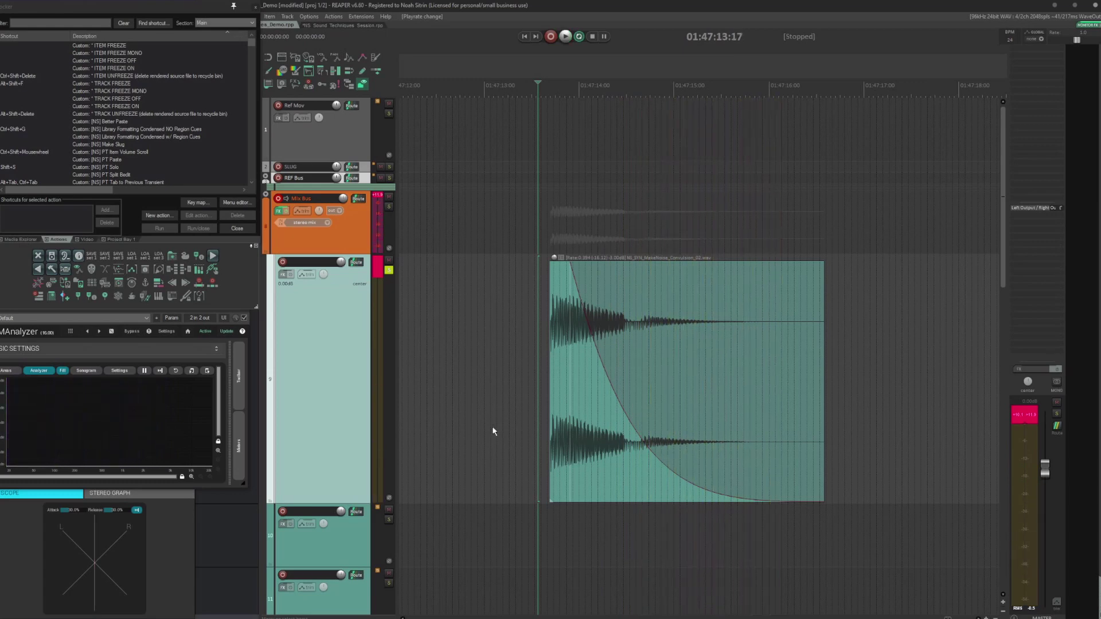
- Add kHs Ensemble to track 9's effect chain and move its window clear of the item
key(grave)
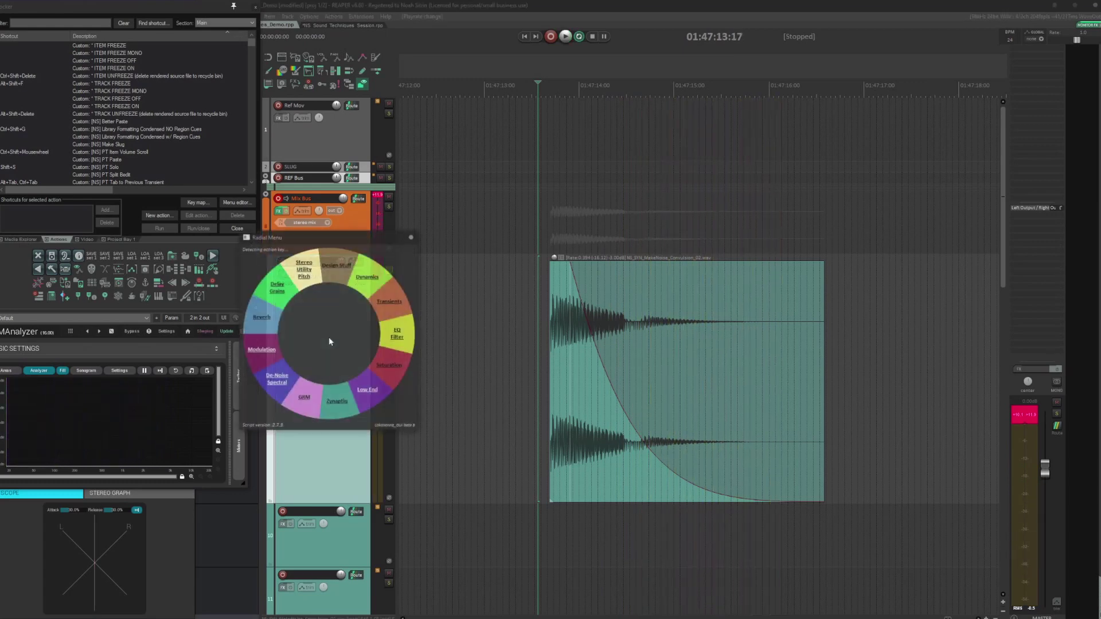
click(332, 328)
click(284, 274)
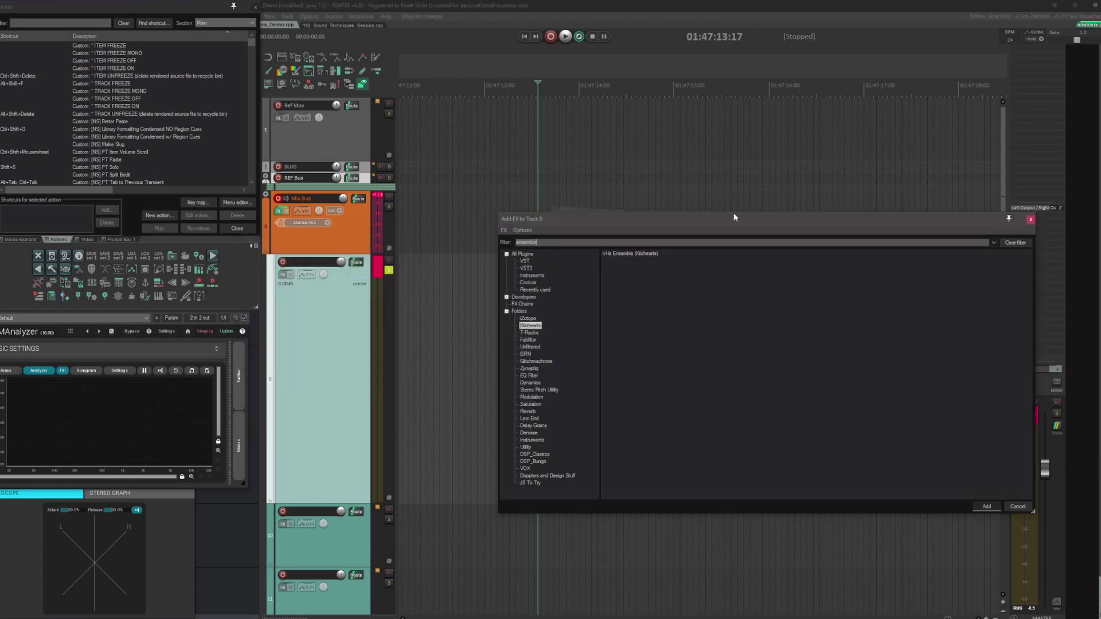
double_click(631, 253)
drag(243, 115, 549, 82)
- Audition the 6-voice Ensemble on the tail clip and reposition the effects window
mouse_move(479, 191)
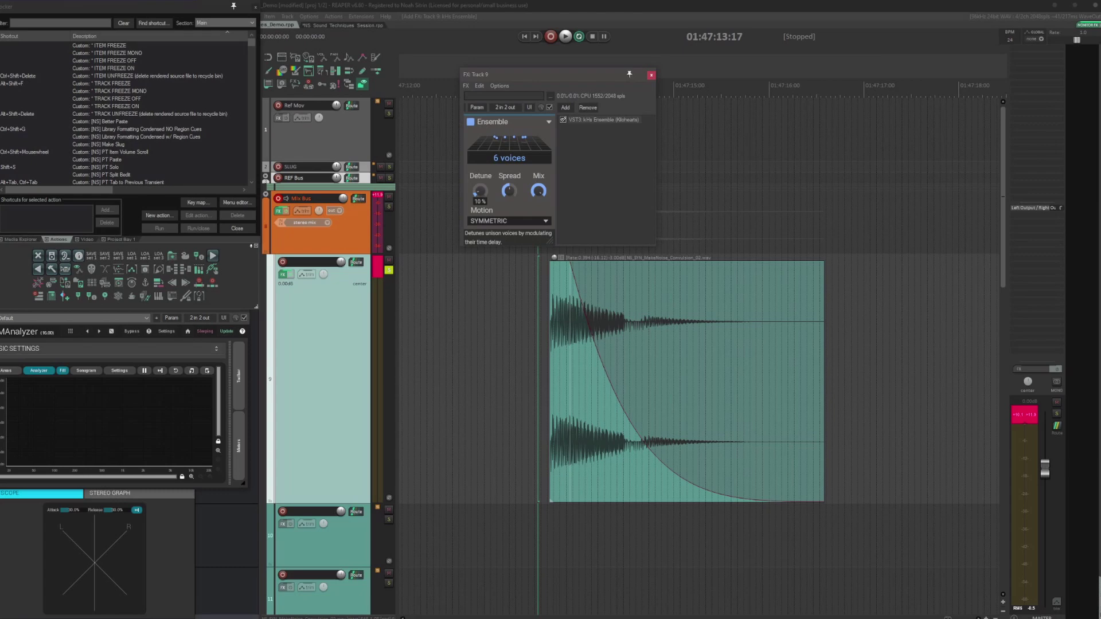
mouse_move(538, 191)
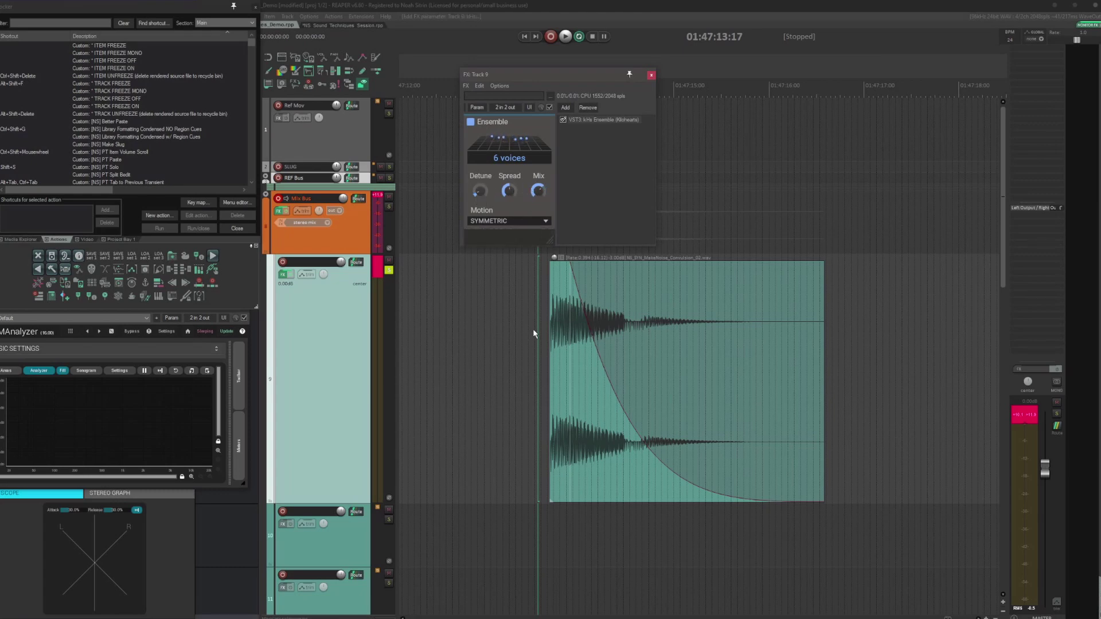
click(534, 303)
key(space)
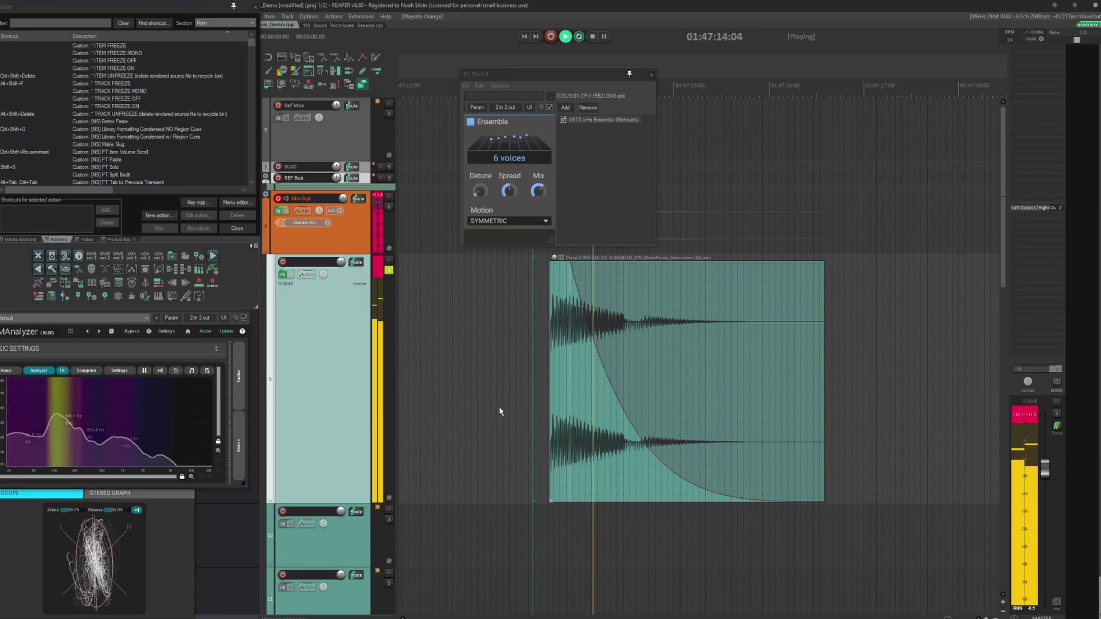
key(space)
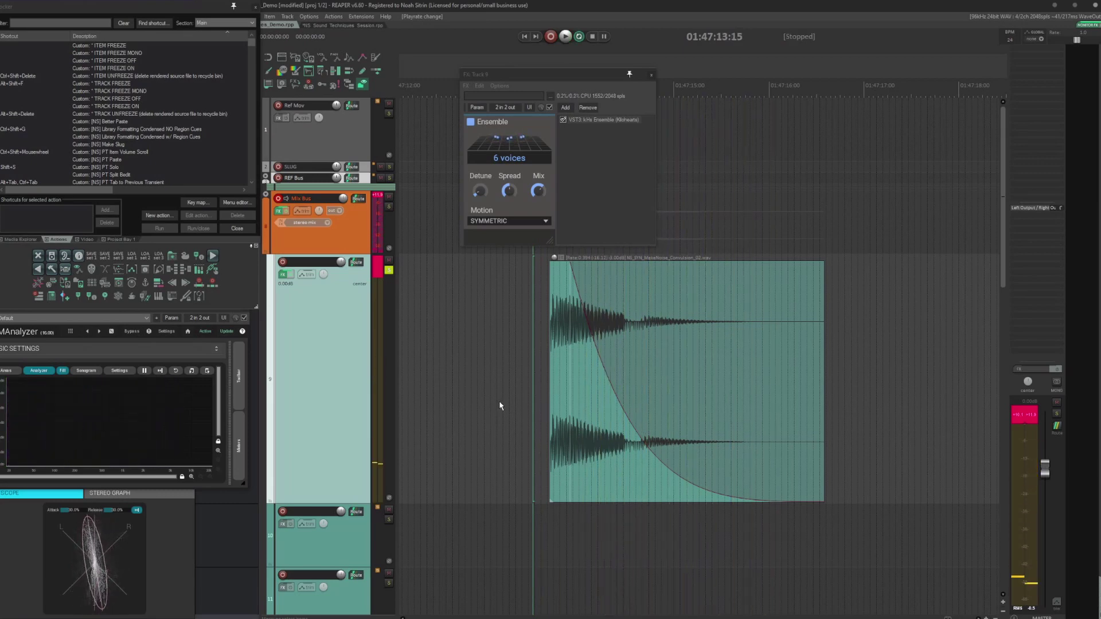
drag(606, 77, 535, 83)
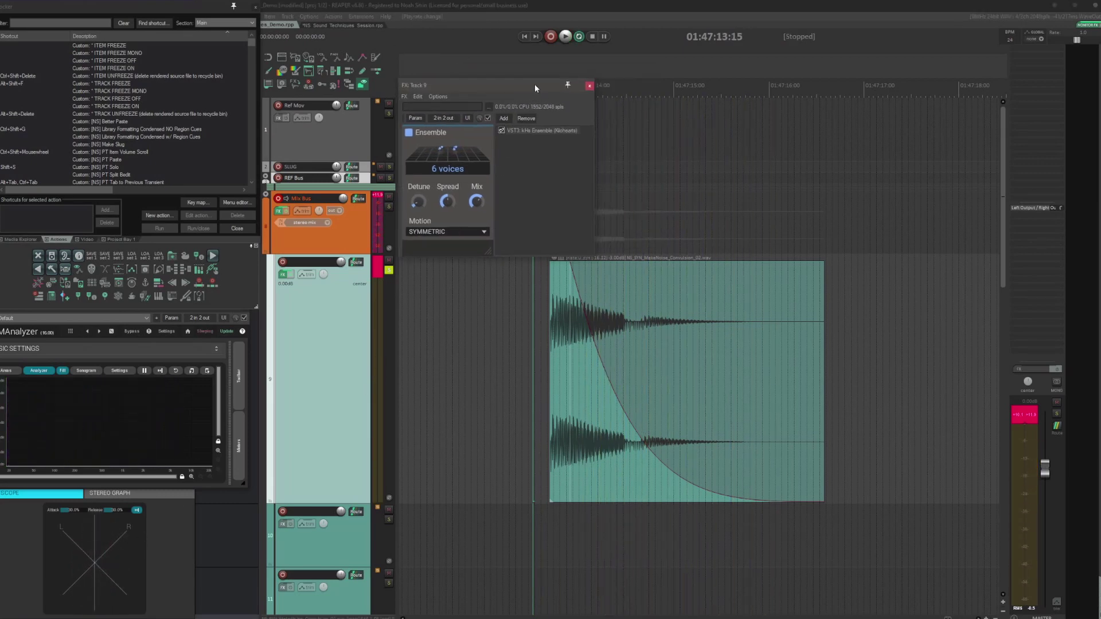
- Add FabFilter Pro-L 2 to track 9 with output at -3.65 and Punchy style, then audition it
click(587, 86)
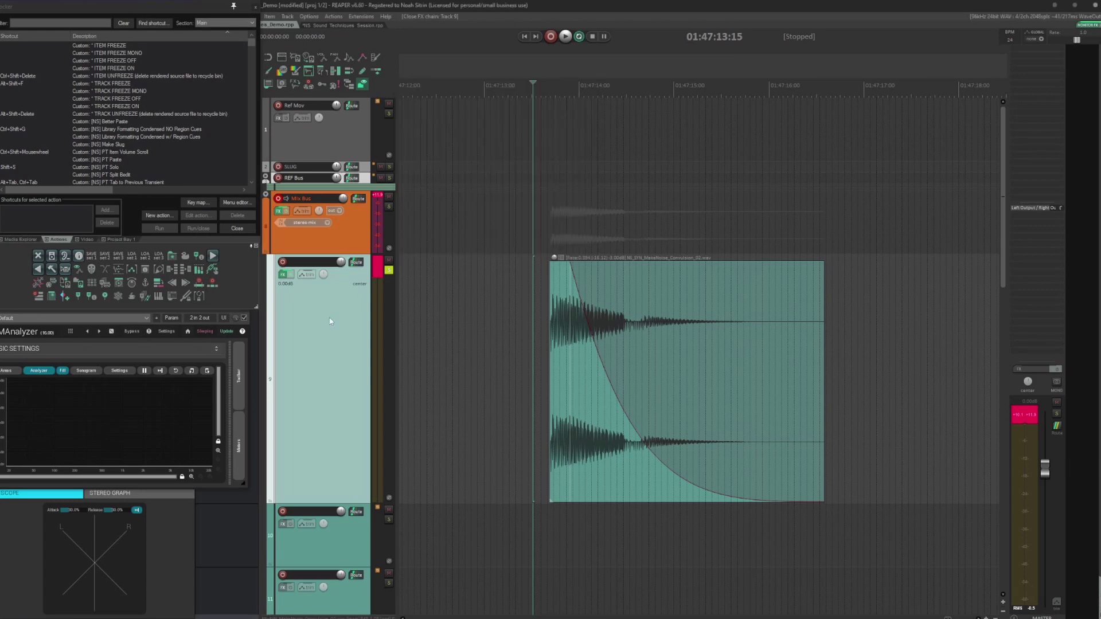
key(r)
click(367, 266)
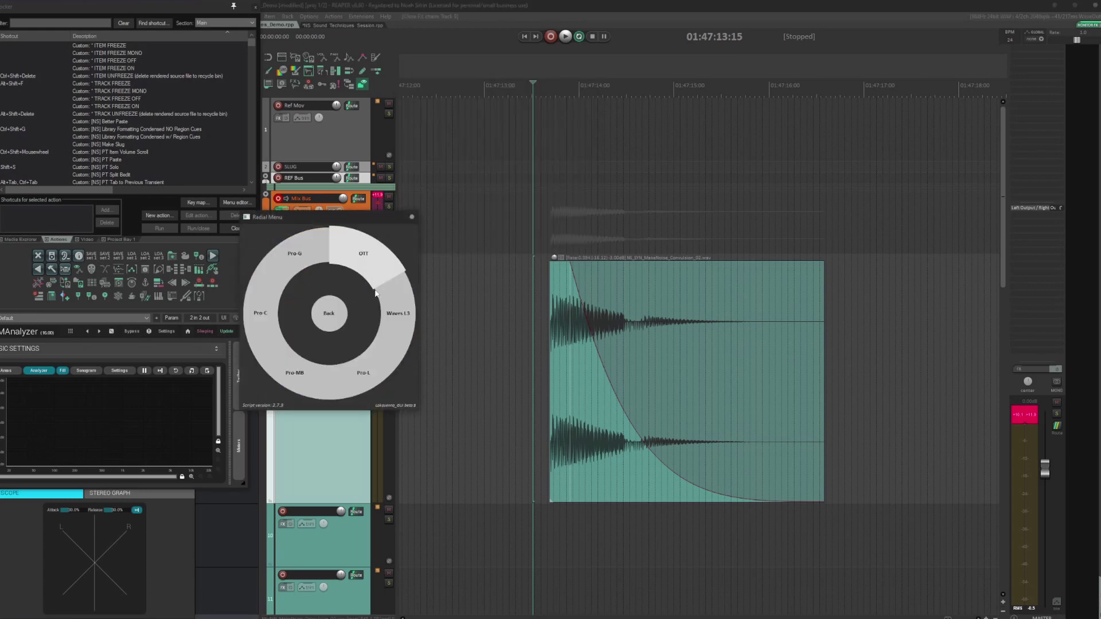
click(354, 382)
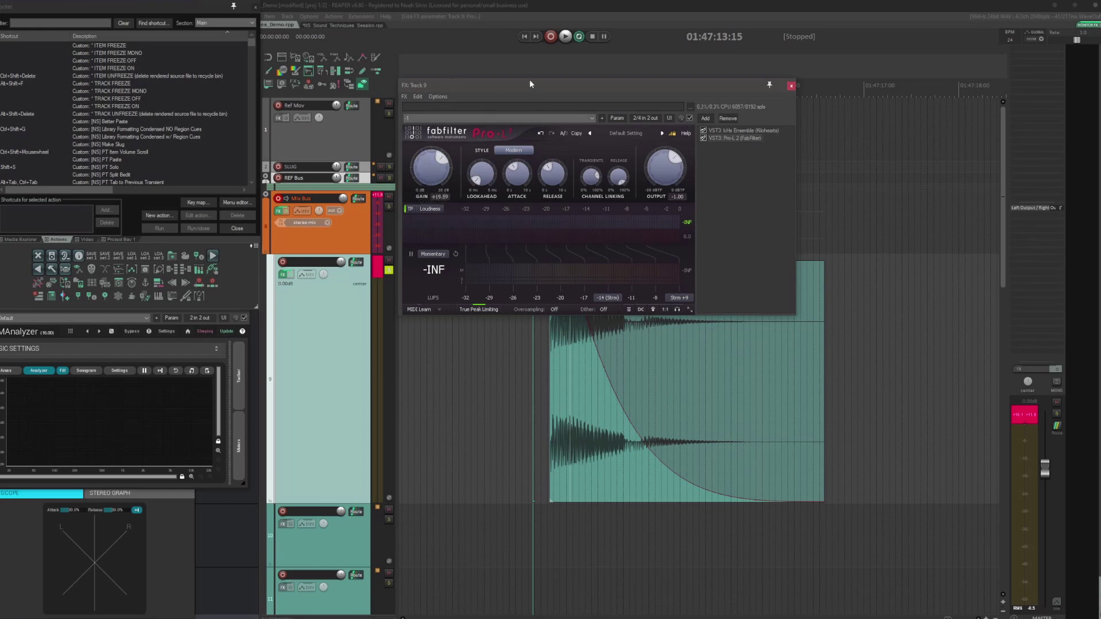
drag(523, 90, 482, 80)
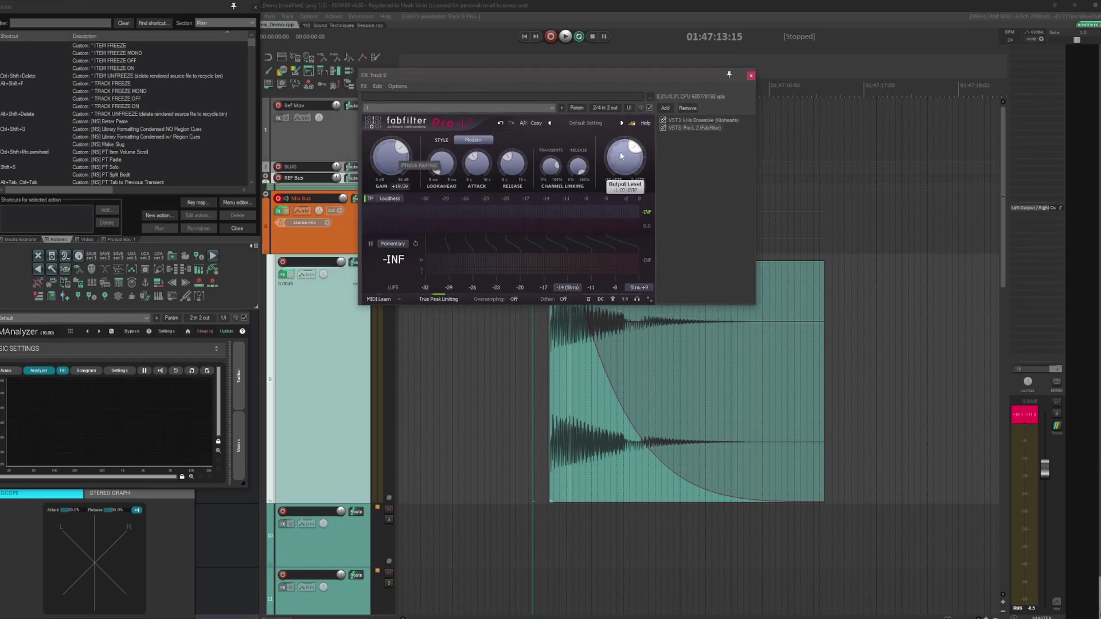
drag(625, 156, 625, 175)
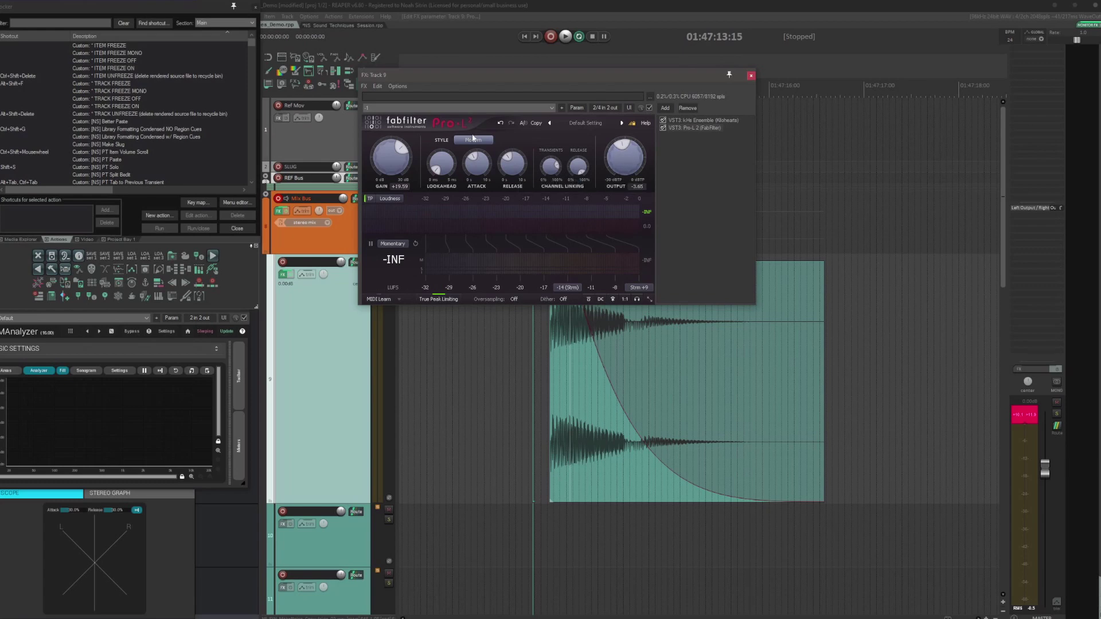
click(485, 141)
click(487, 160)
drag(469, 72, 590, 40)
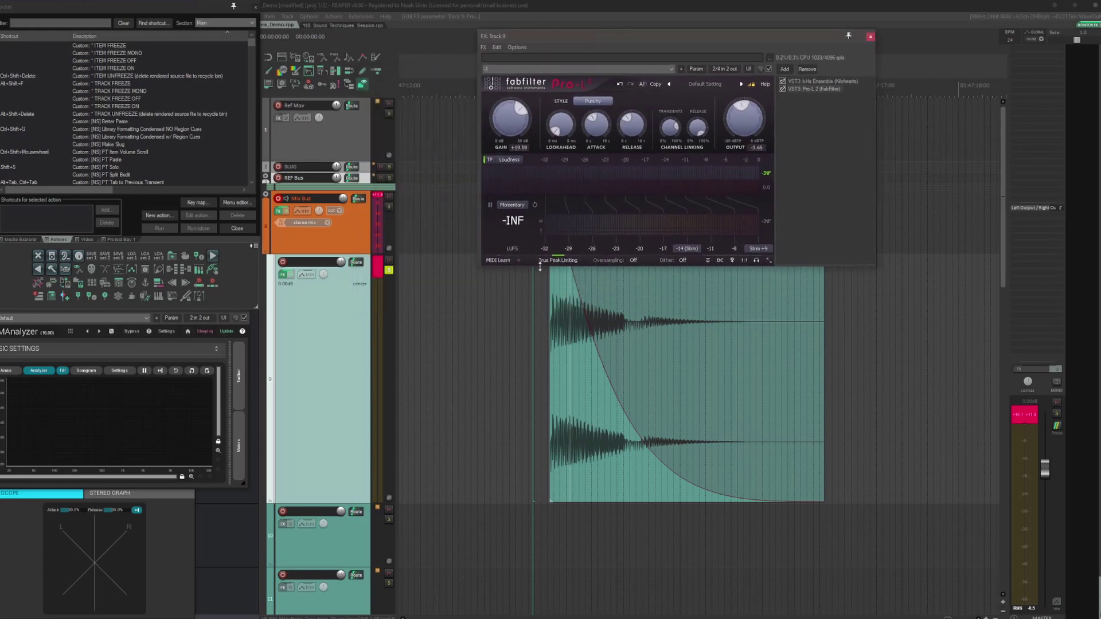
click(489, 319)
key(space)
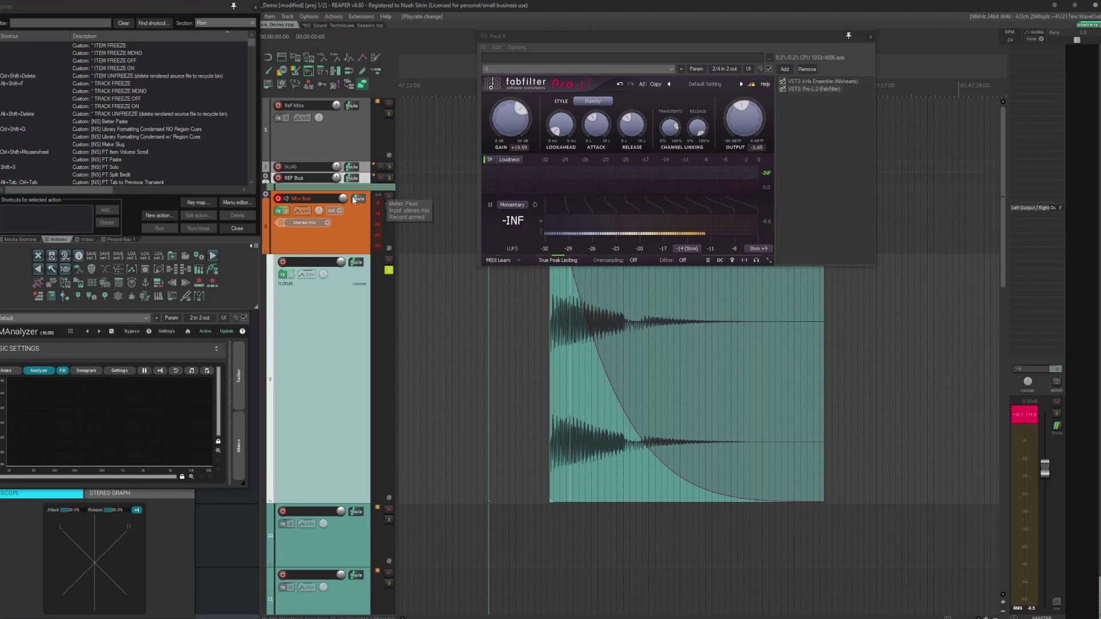
- Inspect the Mix Bus limiter, then place the edit position before the item
click(280, 211)
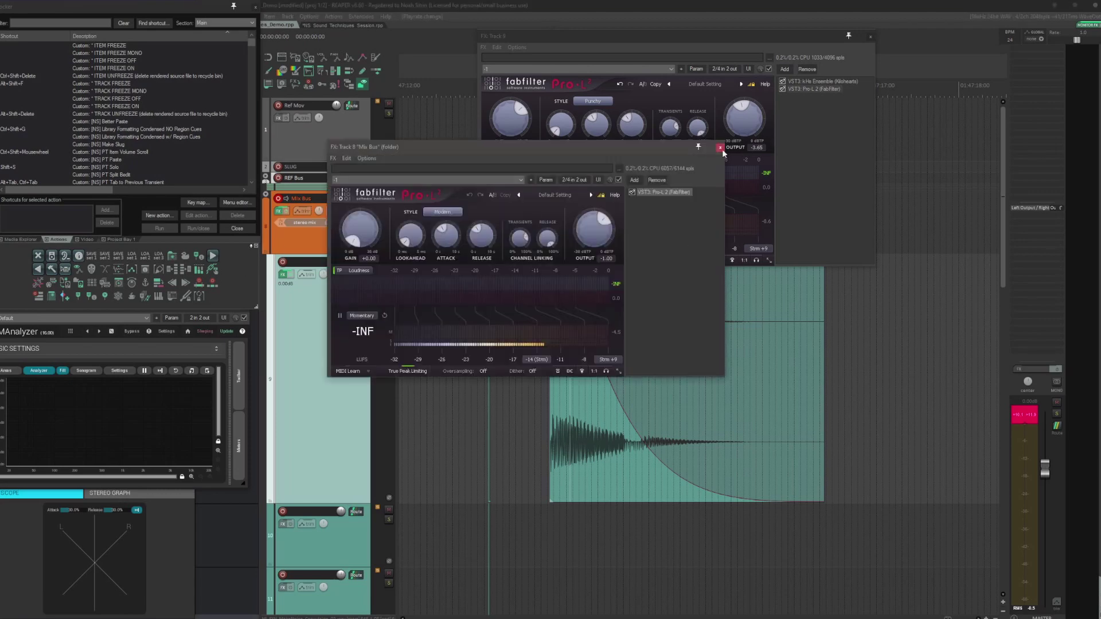
click(720, 148)
click(541, 317)
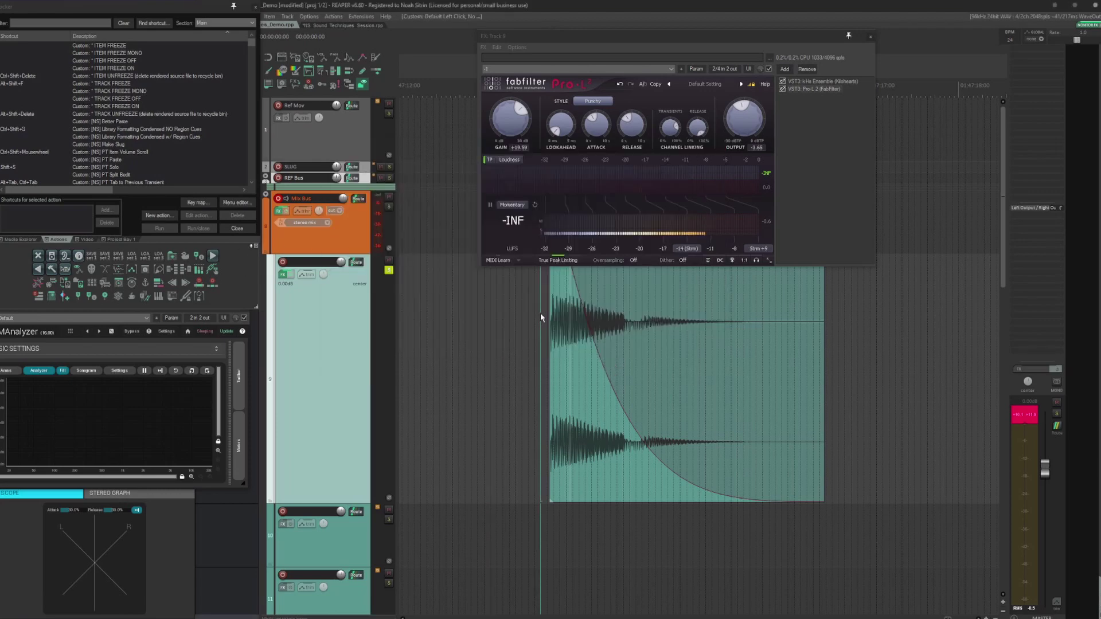
right_click(333, 58)
click(443, 398)
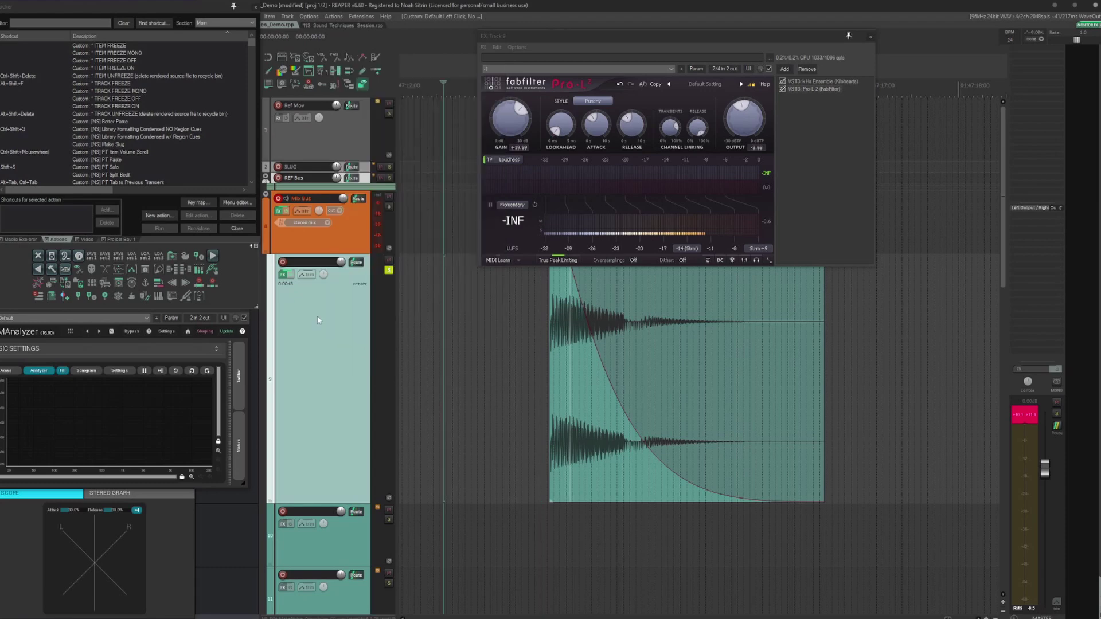
- Add SPL Transient Designer Plus to Track 9 from the Radial Menu's Transients group
key(ctrl+space)
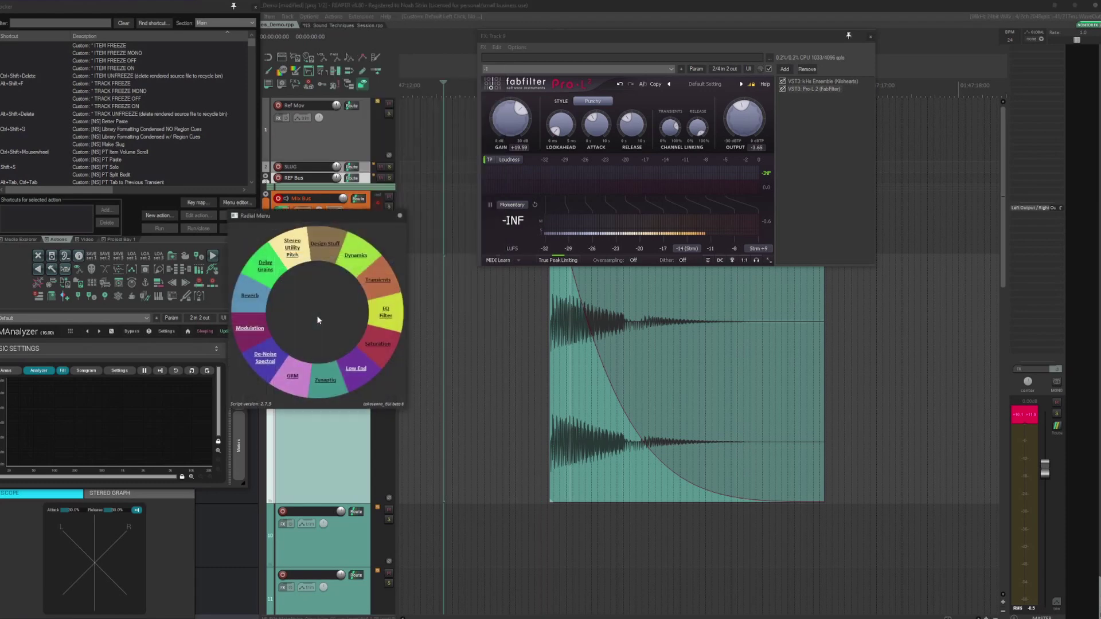
click(373, 280)
click(262, 267)
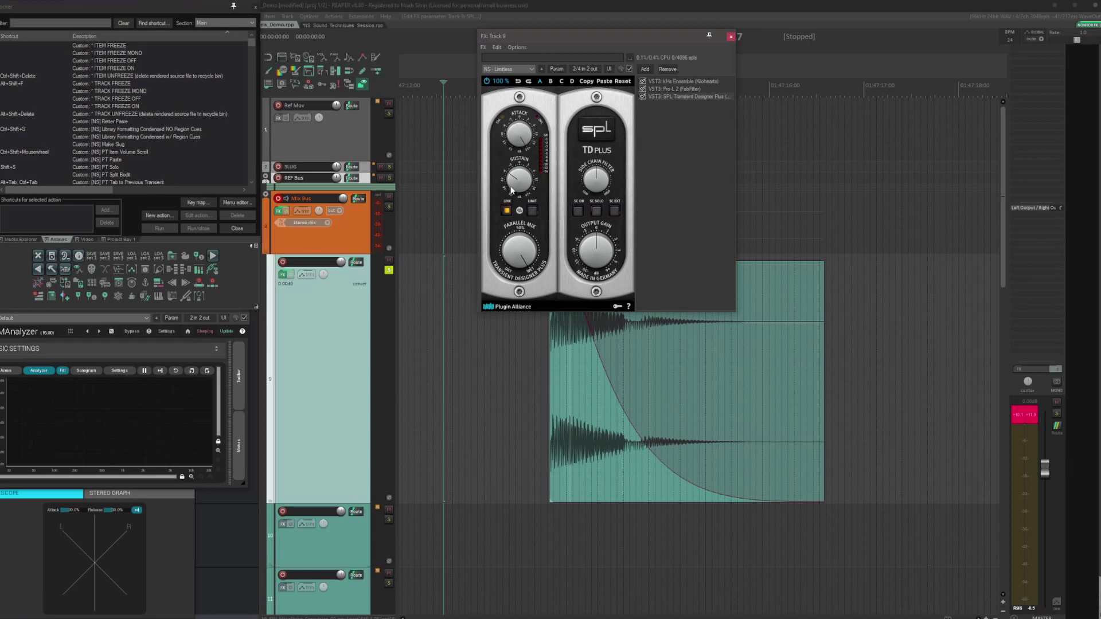
drag(587, 32, 456, 42)
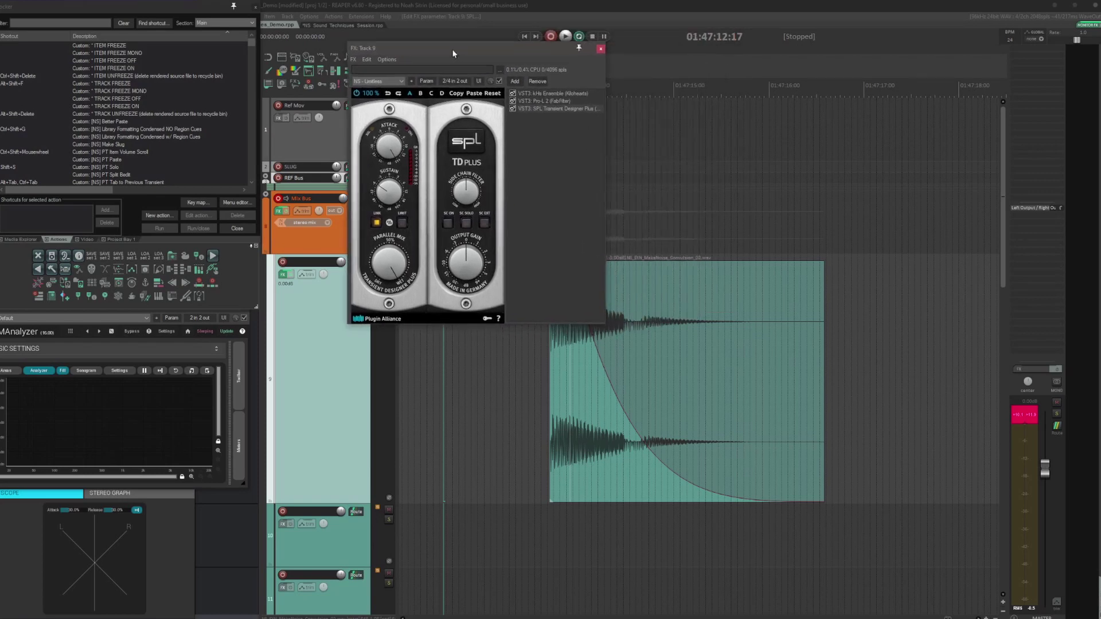
- Audition the impact item through the transient designer from just before the item
click(529, 369)
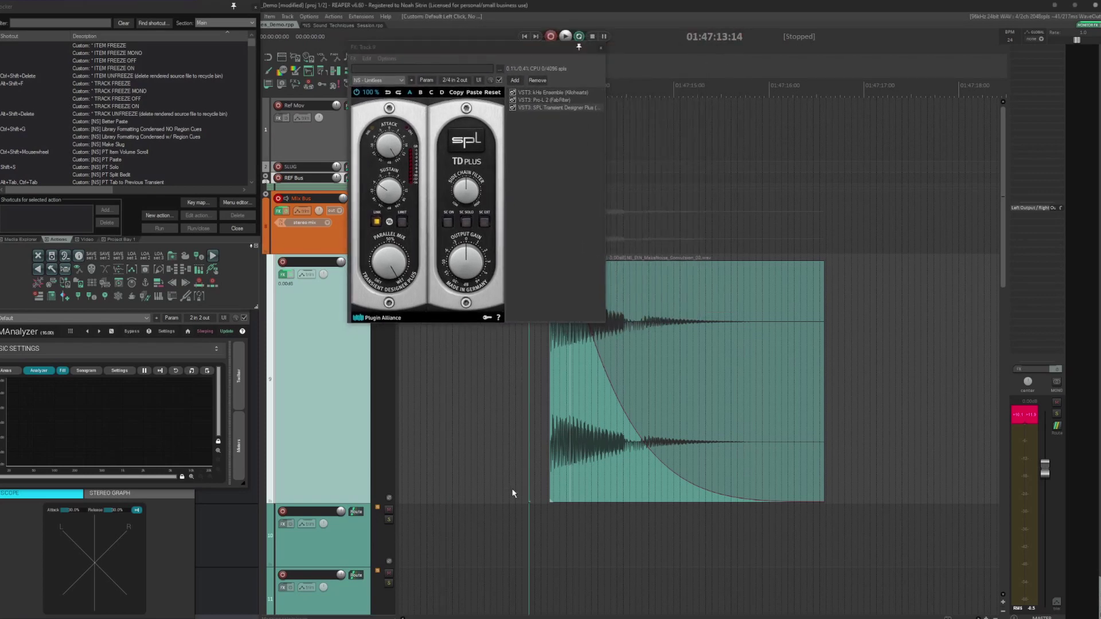
key(space)
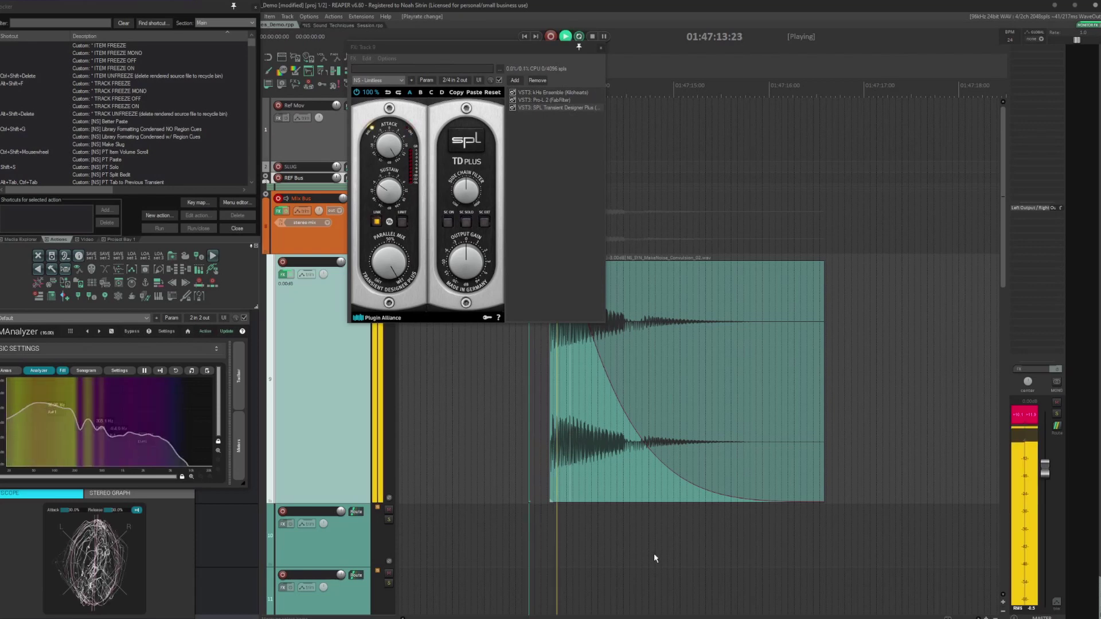
key(space)
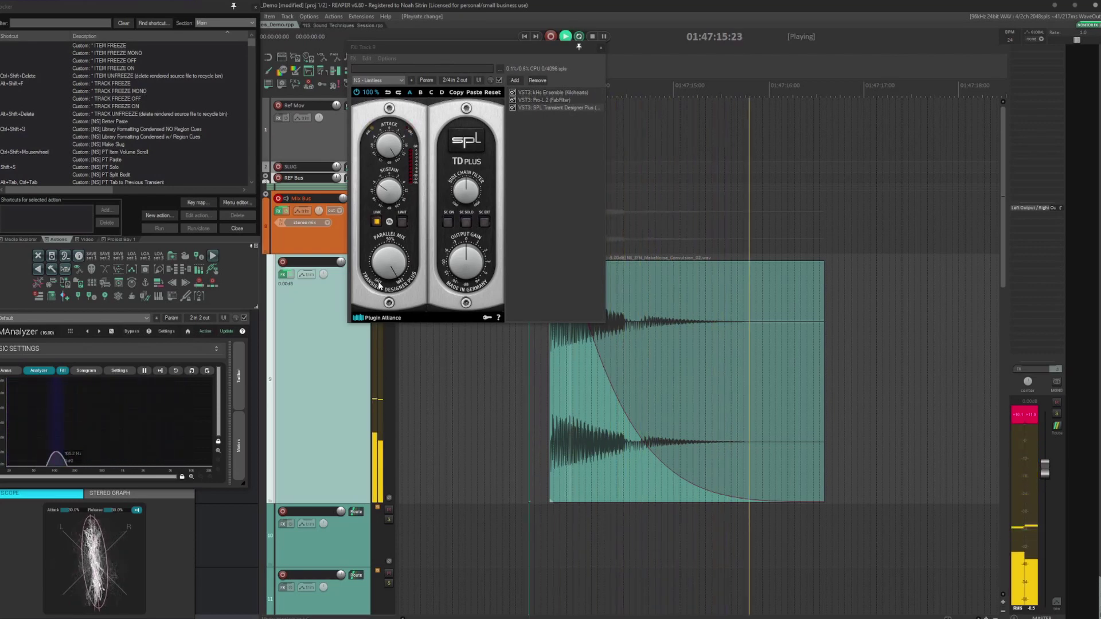
drag(406, 56, 528, 47)
key(grave)
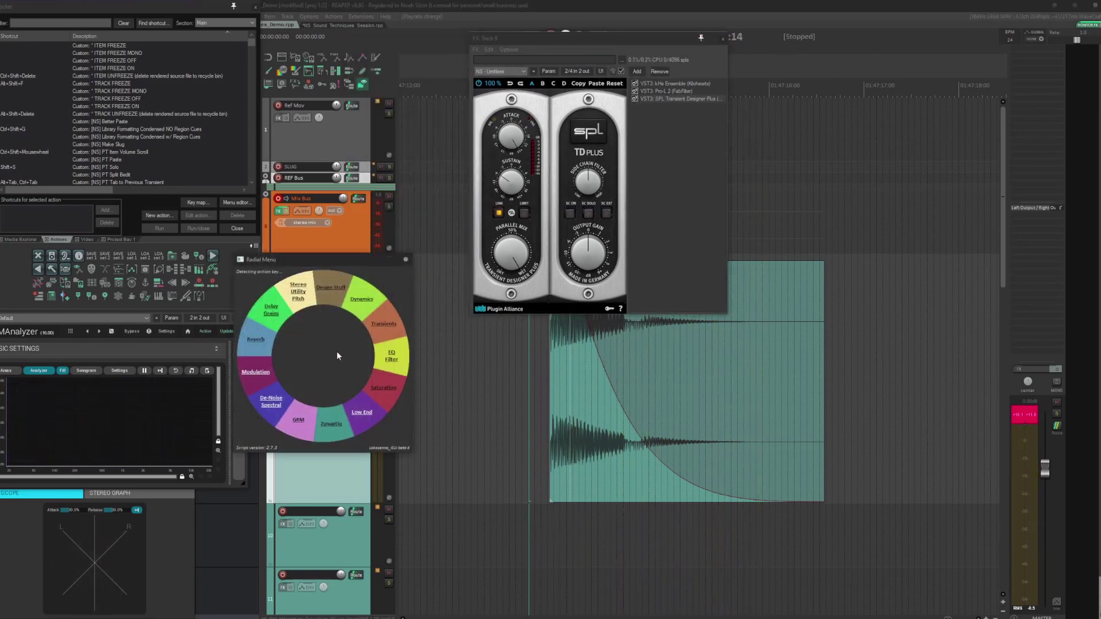
click(389, 327)
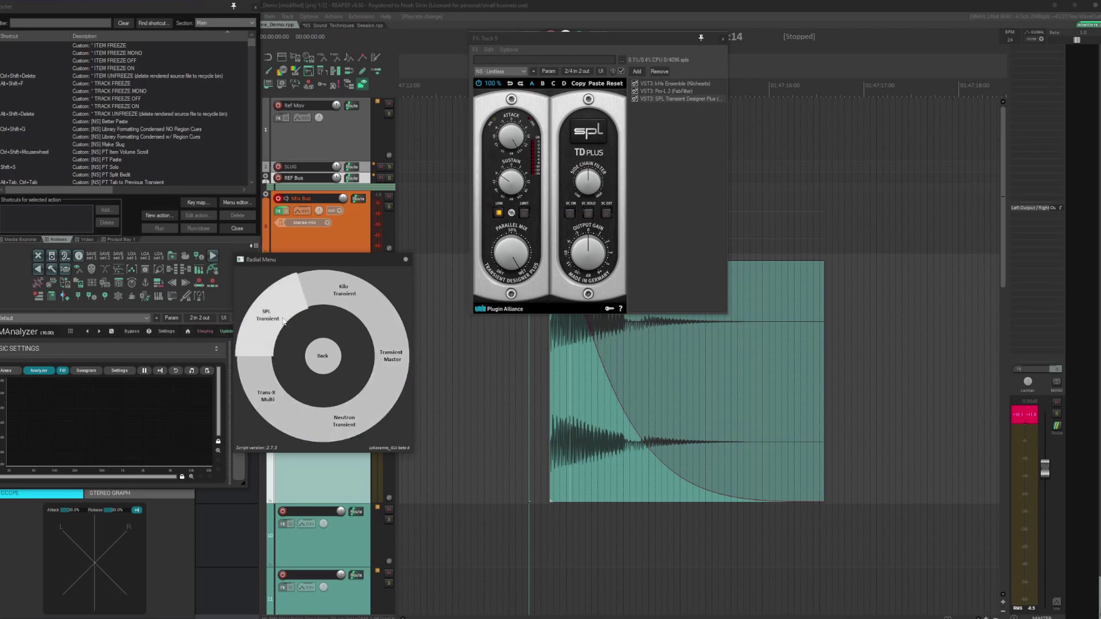
- Add a second SPL Transient Designer Plus with raised attack and audition the sharper hit
click(305, 322)
drag(511, 145, 516, 122)
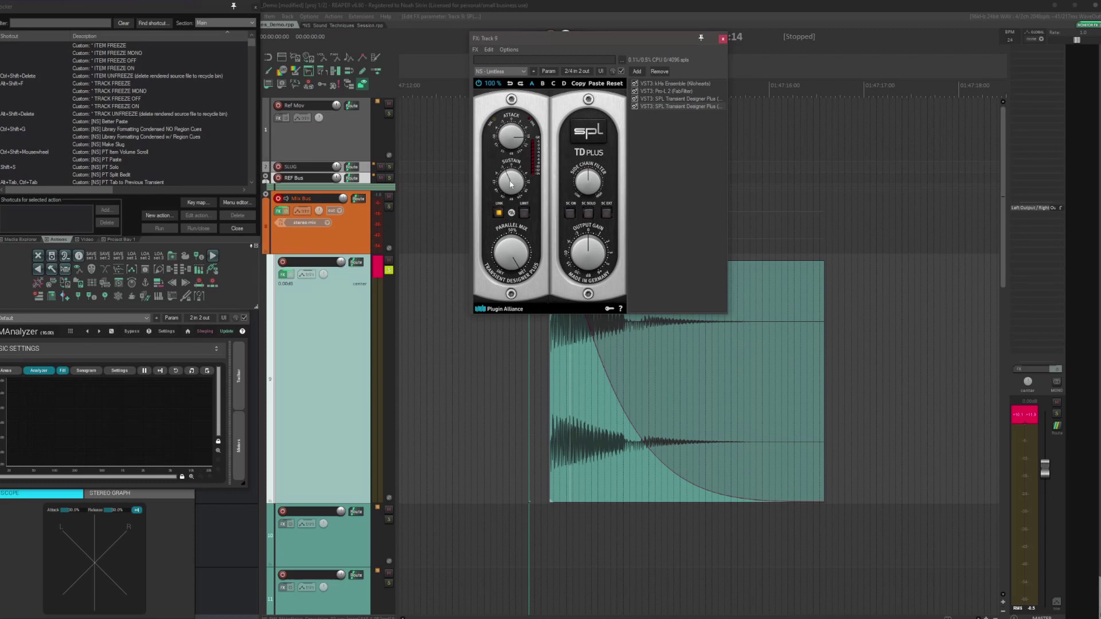
click(521, 493)
key(space)
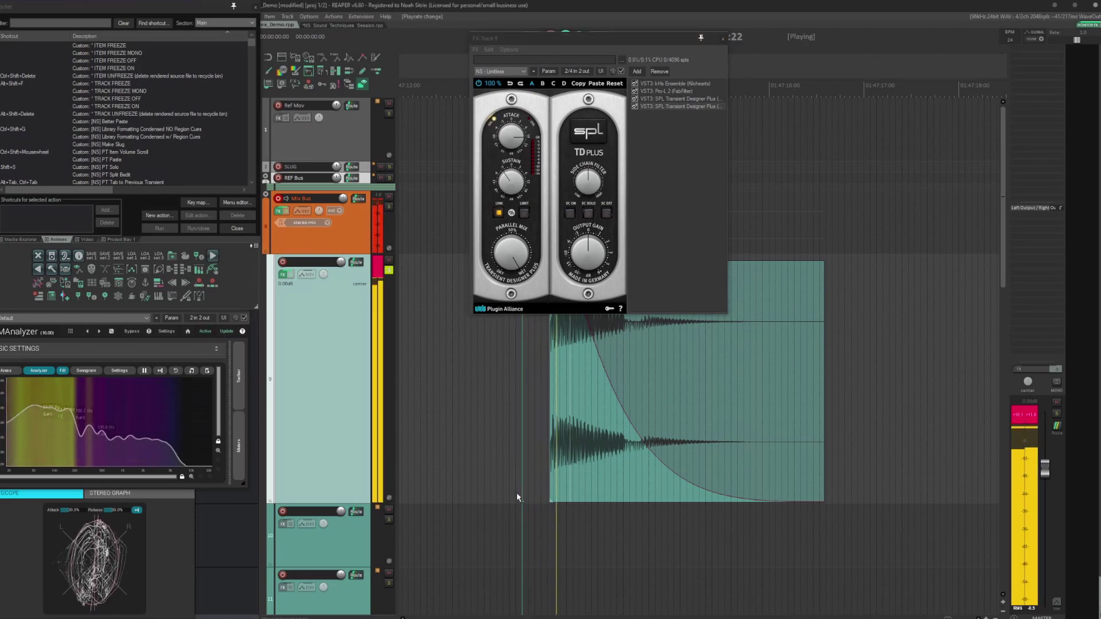
key(space)
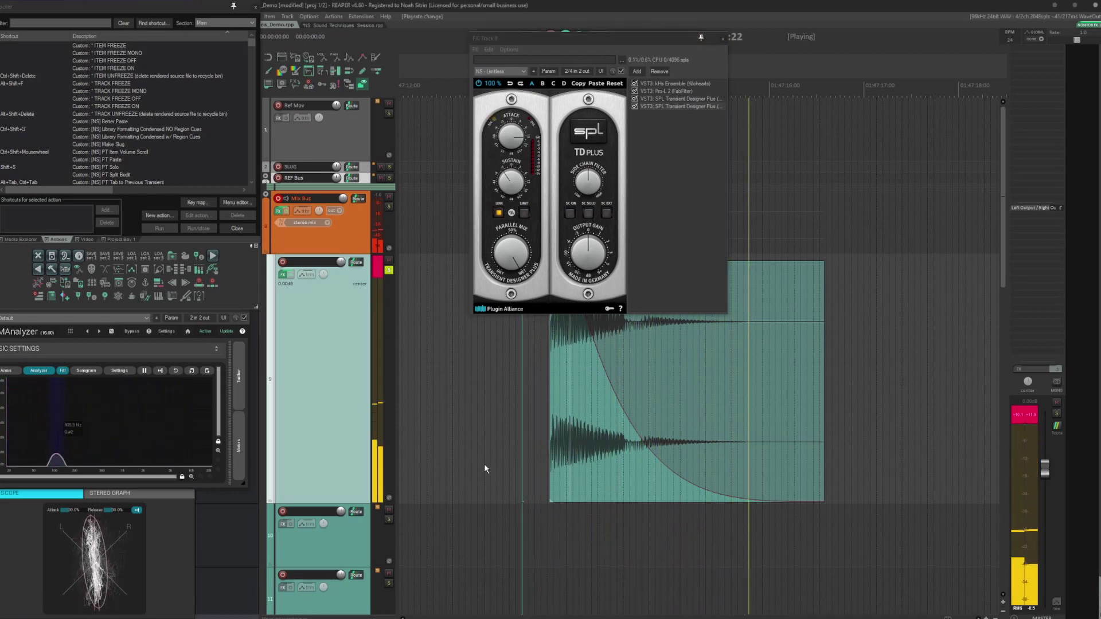
key(grave)
- Add Neutron 4 Transient Shaper to Track 9 with a Smooth curve and attack at 10.0
click(383, 314)
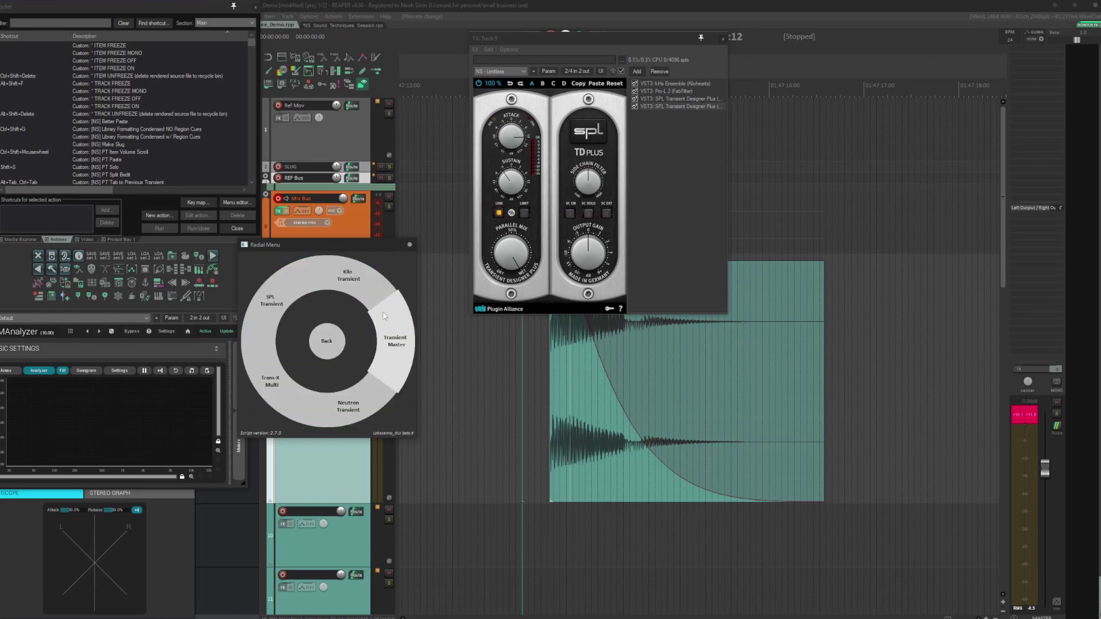
click(496, 340)
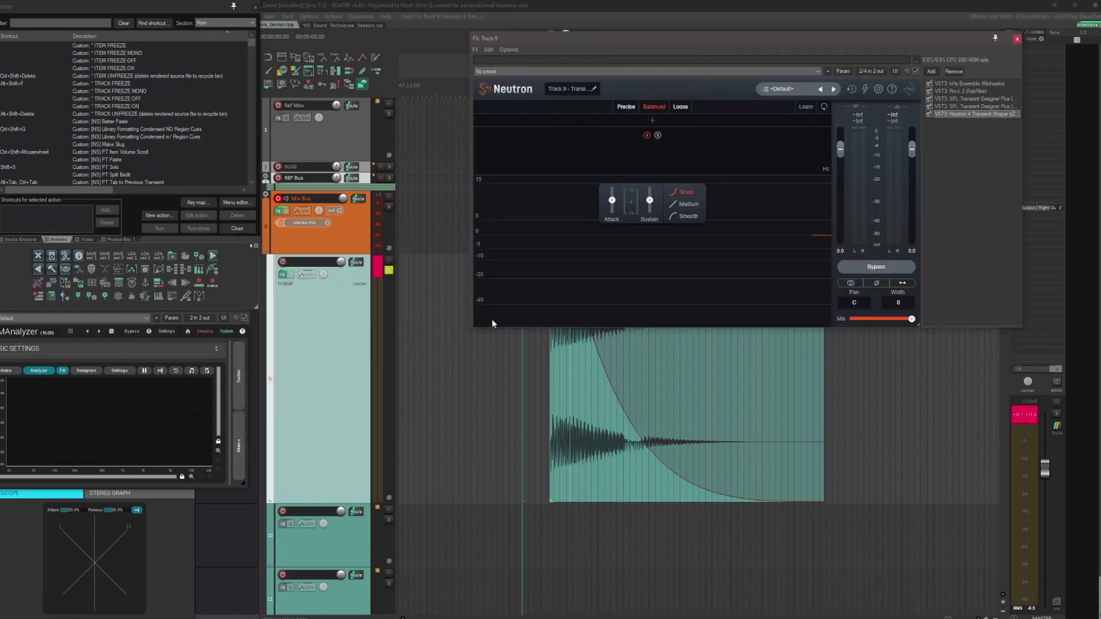
drag(571, 43, 444, 54)
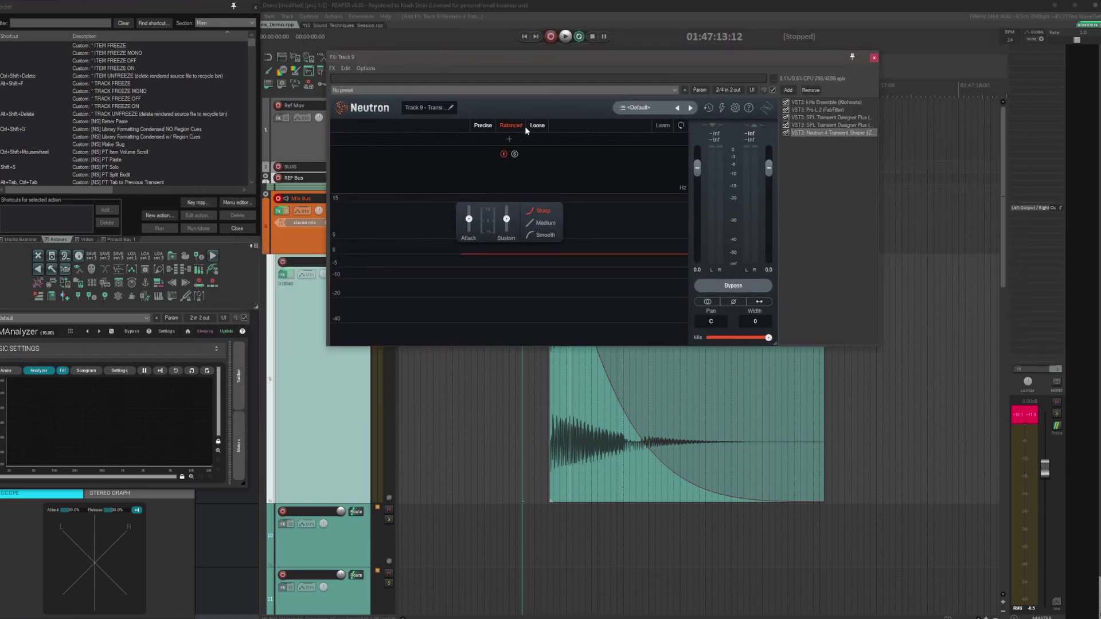
click(543, 235)
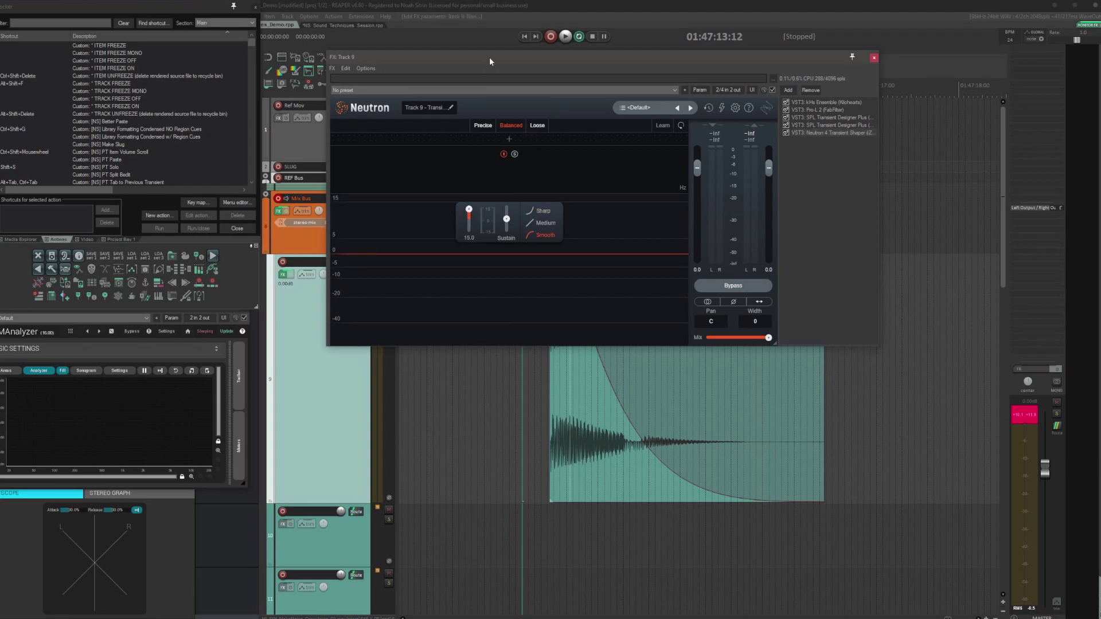
- Audition the Neutron transient shaping from just before the item
drag(515, 61, 580, 51)
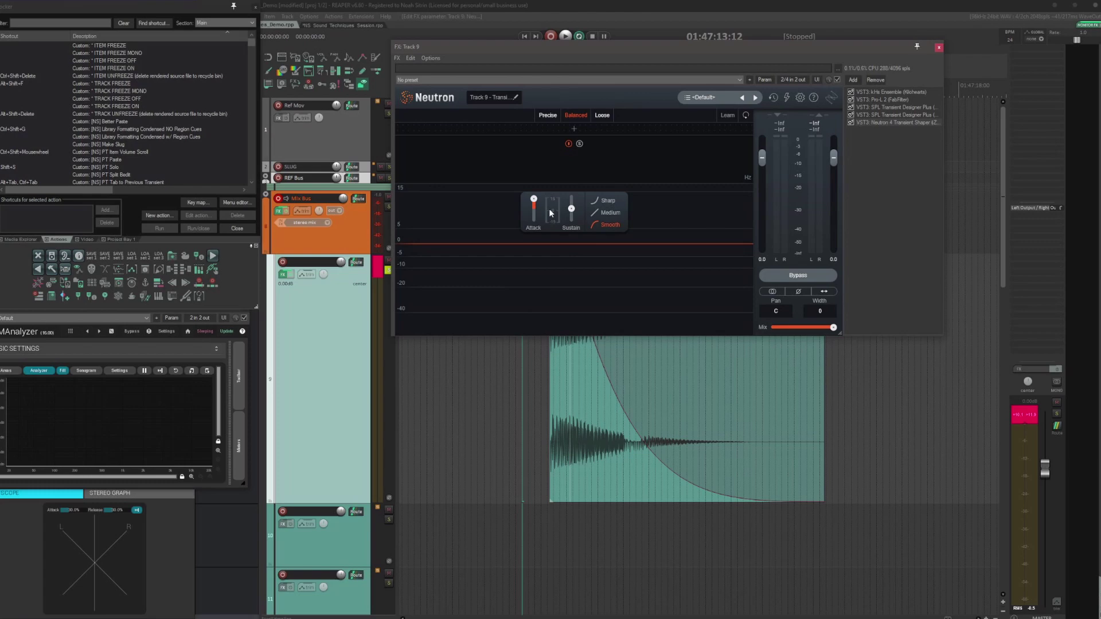
click(524, 371)
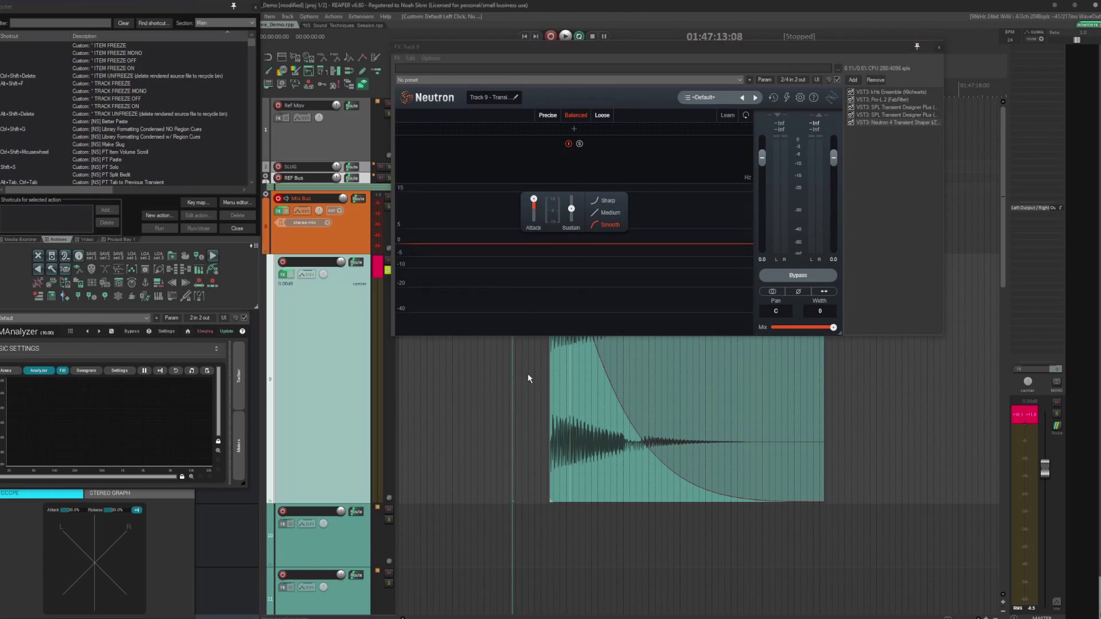
key(space)
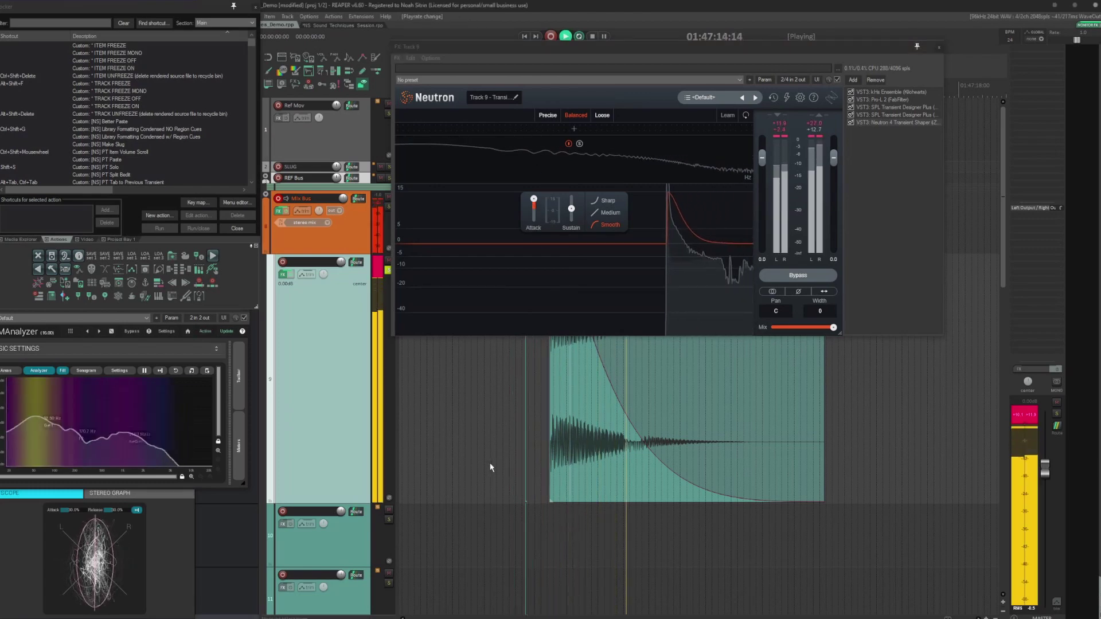
key(space)
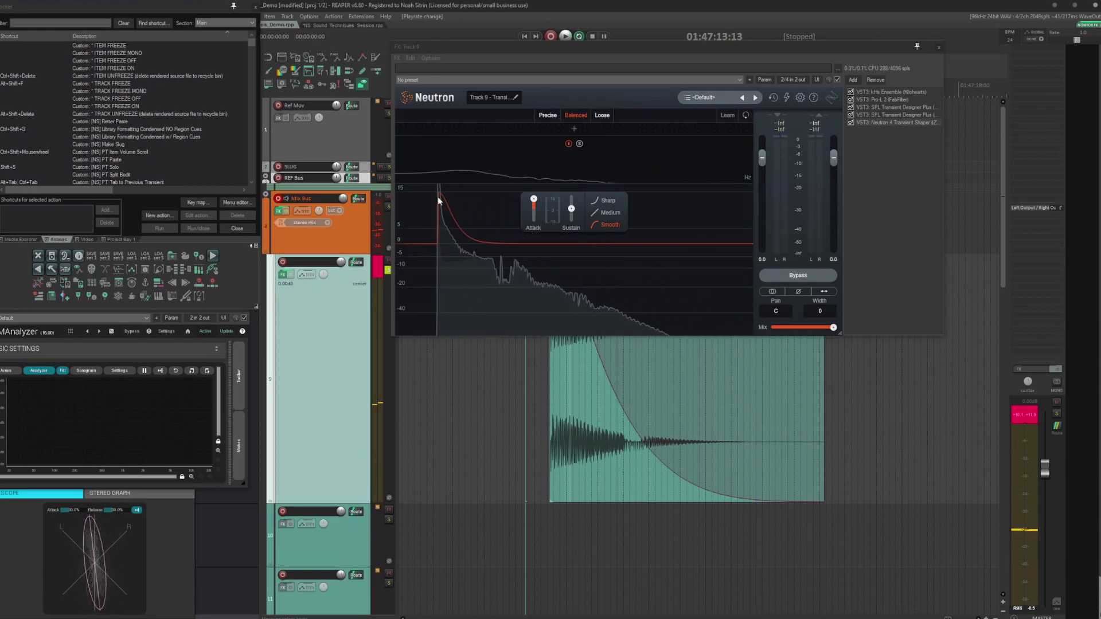
key(grave)
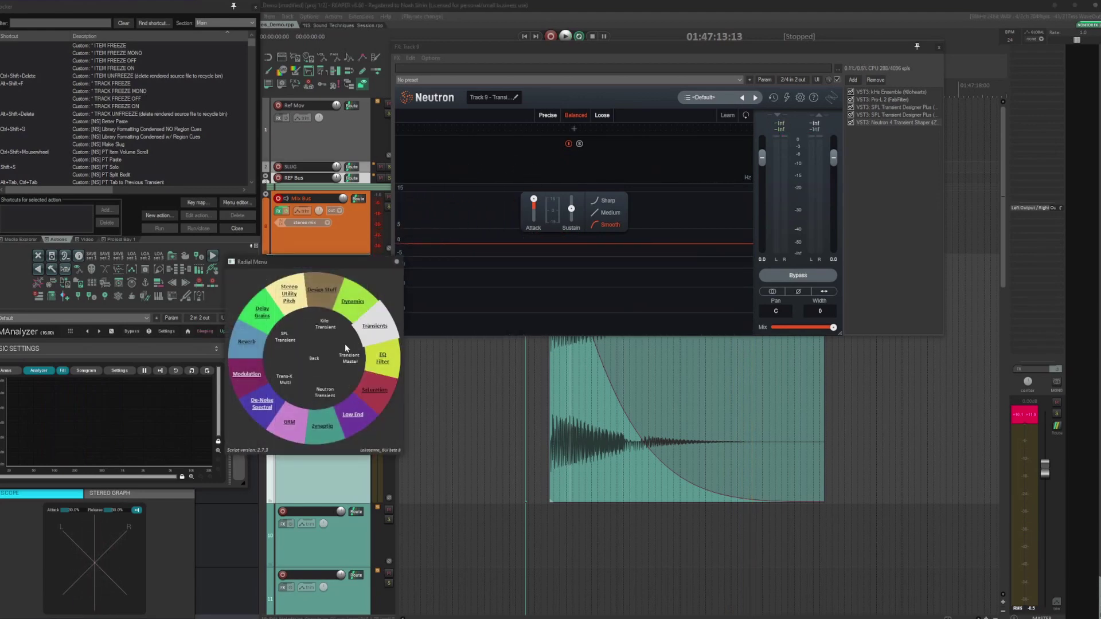
- Add FabFilter Saturn 2 to Track 9 using the Gentle Saturation style
click(363, 380)
click(374, 373)
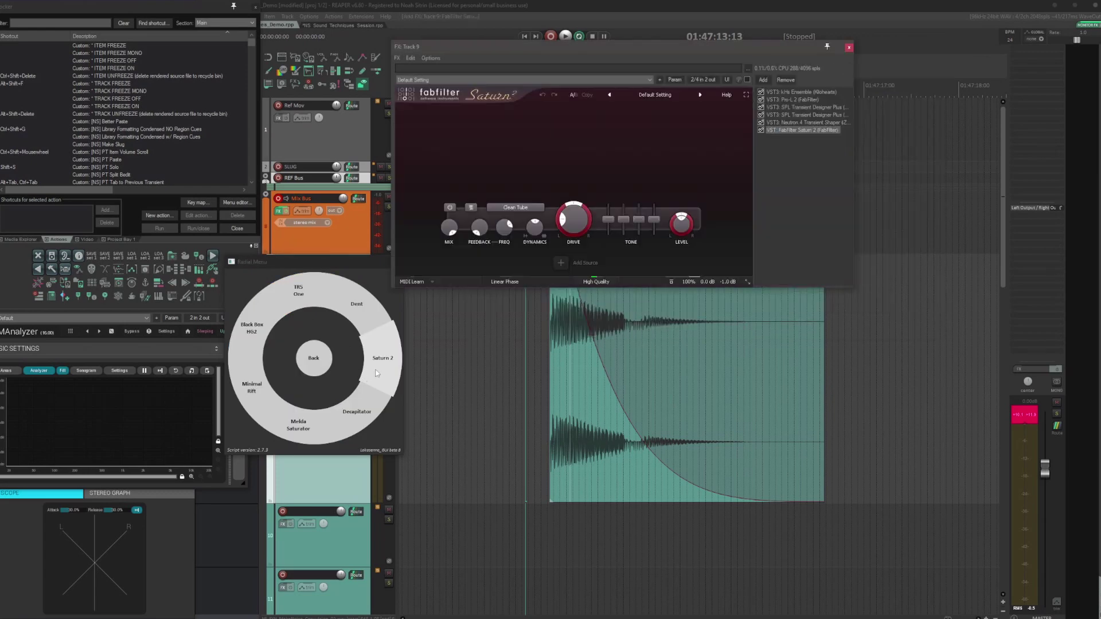
drag(565, 43, 508, 65)
click(470, 229)
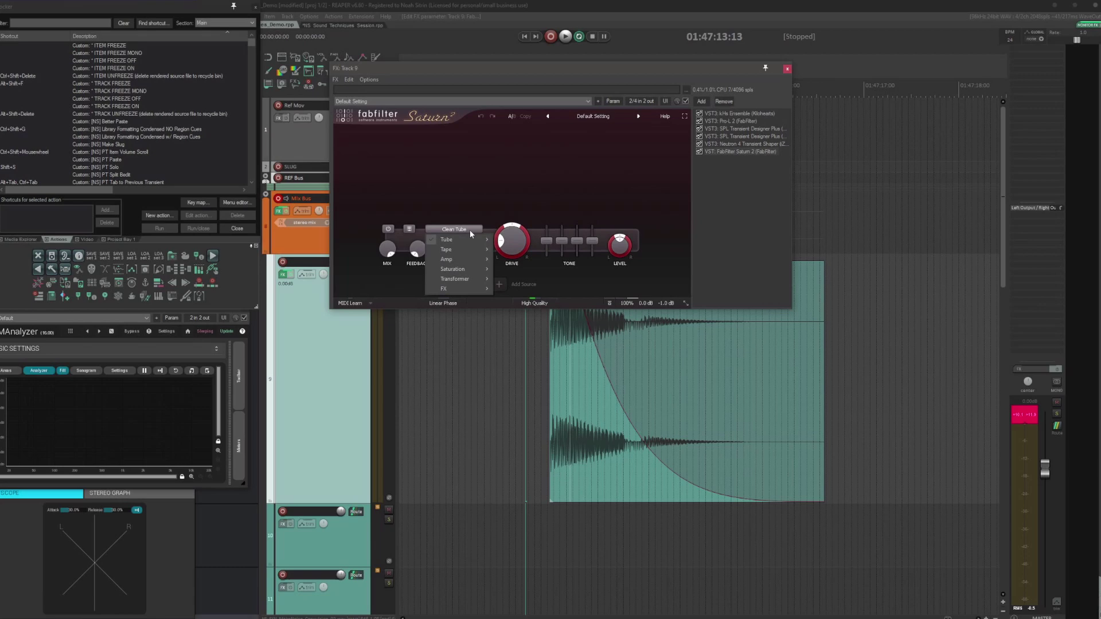
mouse_move(468, 260)
click(525, 279)
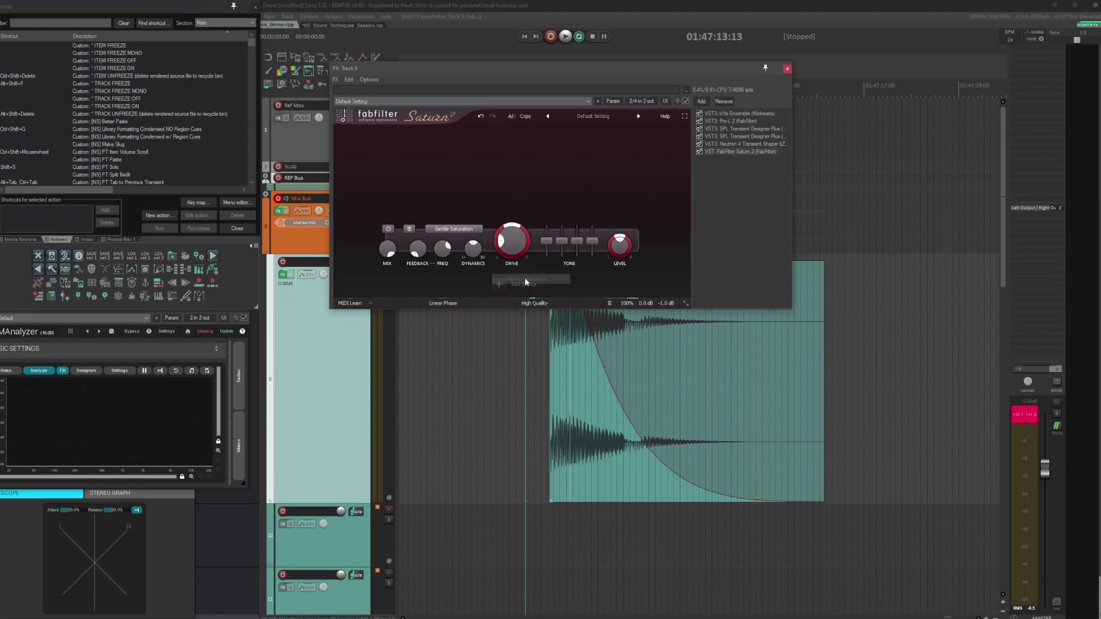
drag(507, 67, 611, 46)
- Audition the saturation, comparing Saturn 2 bypassed and re-enabled
click(529, 324)
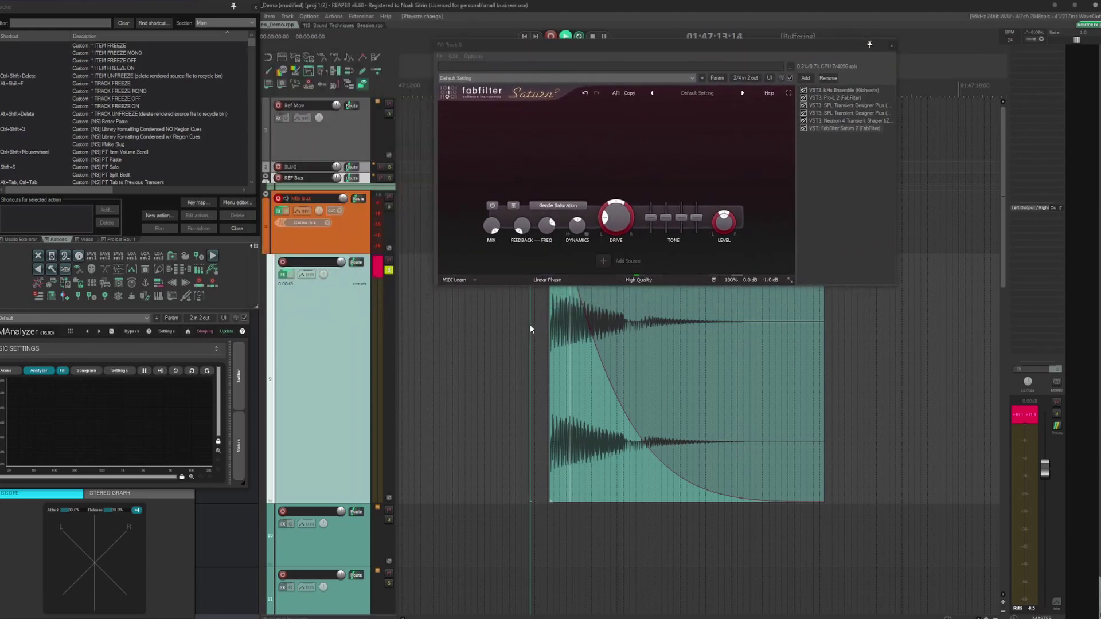
key(space)
key(space)
click(803, 128)
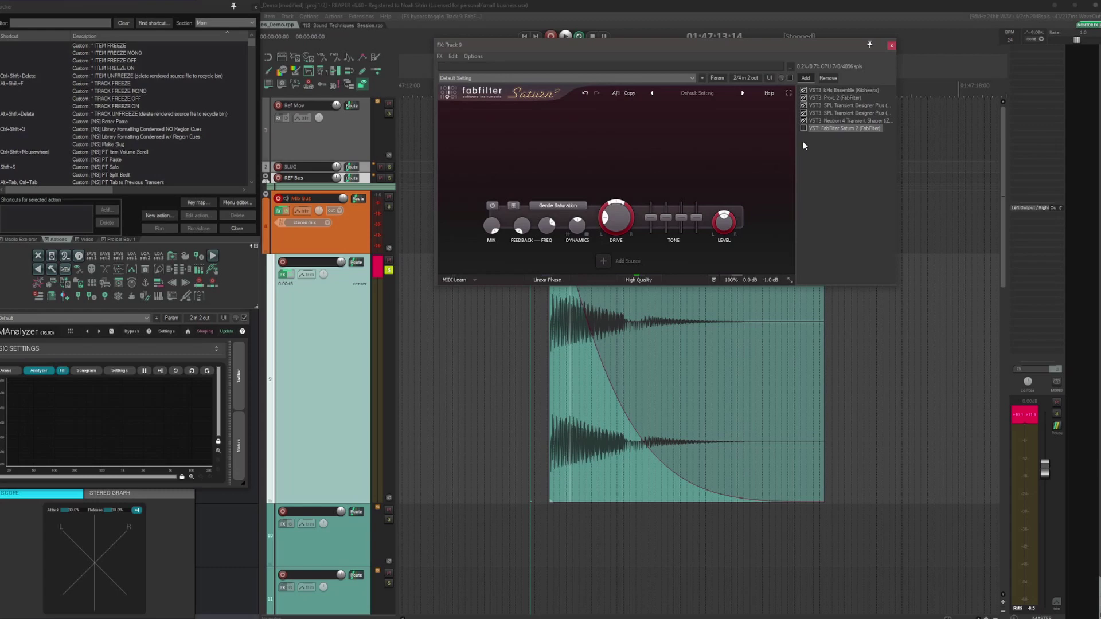
key(space)
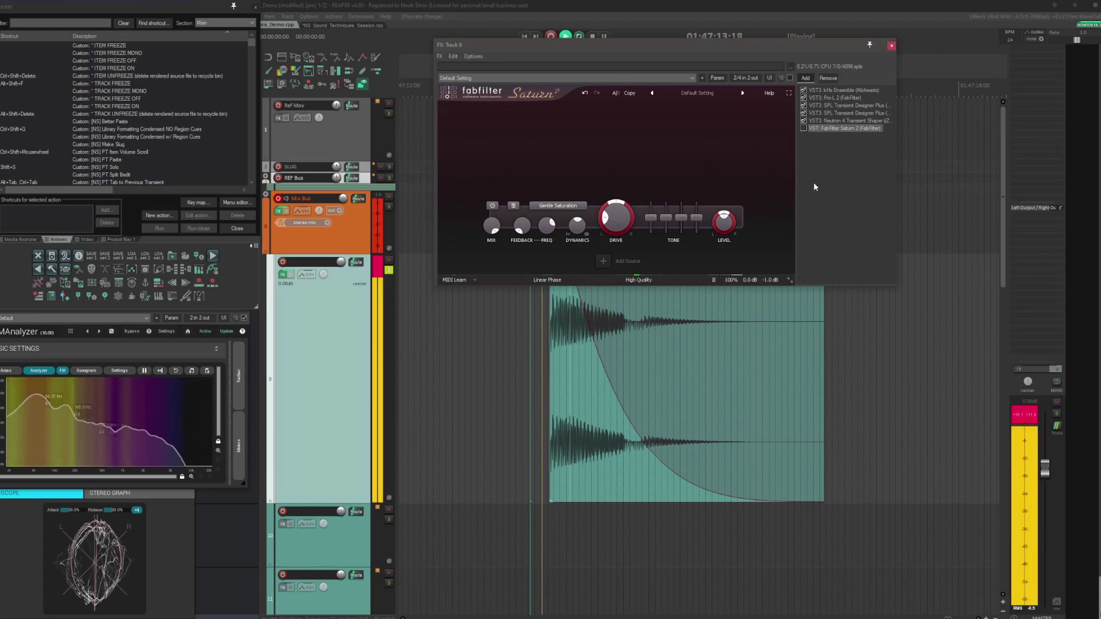
click(803, 128)
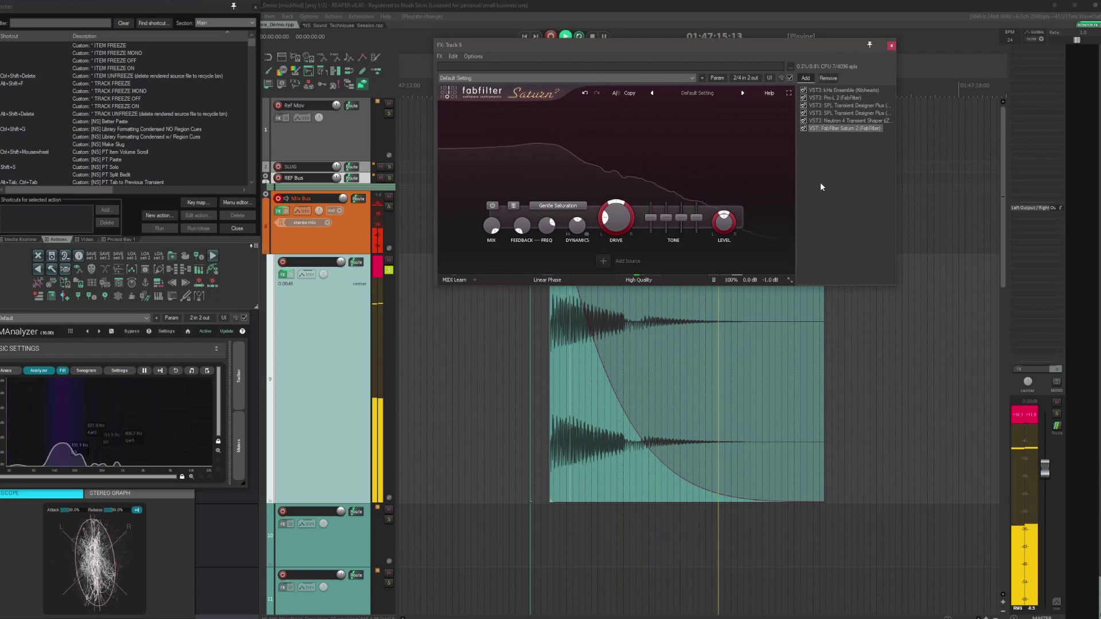
key(space)
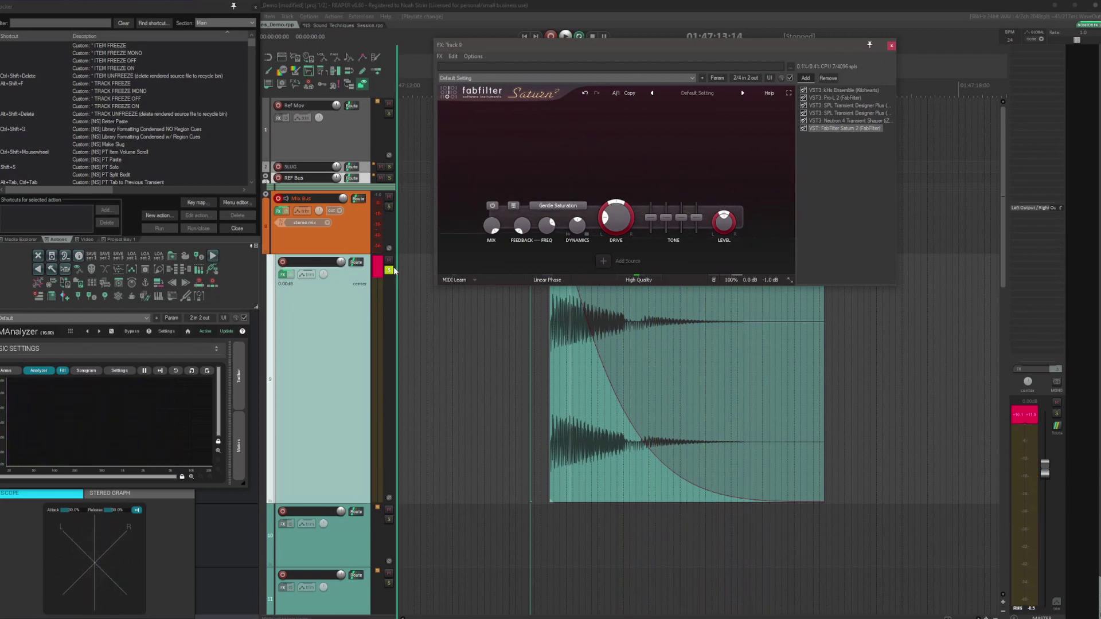
- Add another Neutron Transient Shaper split at 241 Hz, low band attack 12.4, sustain -7.2
key(grave)
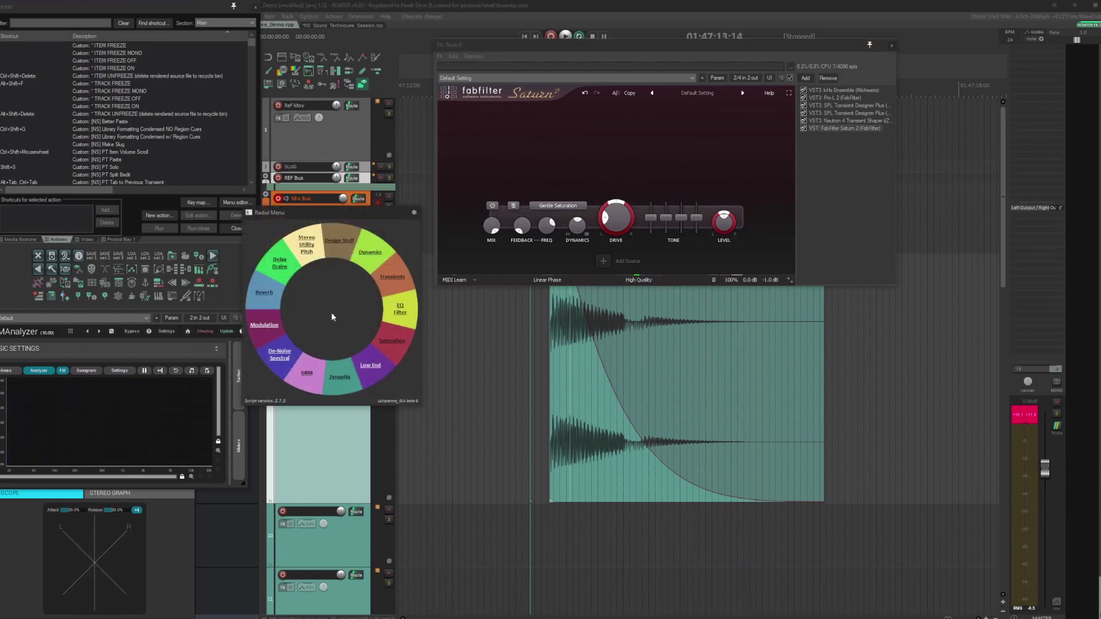
click(384, 288)
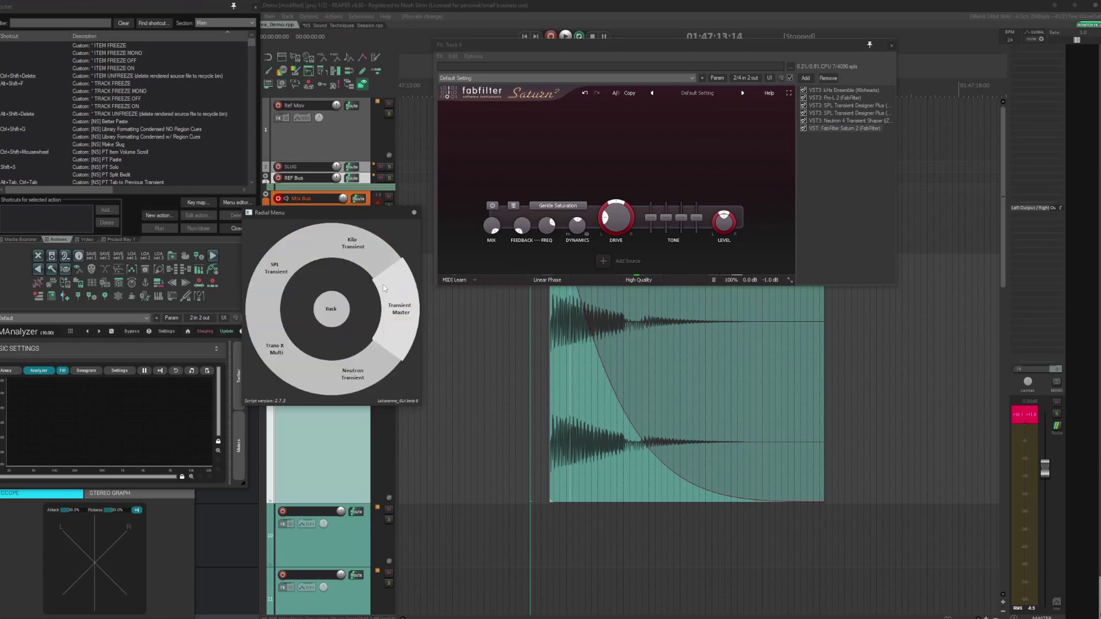
click(361, 378)
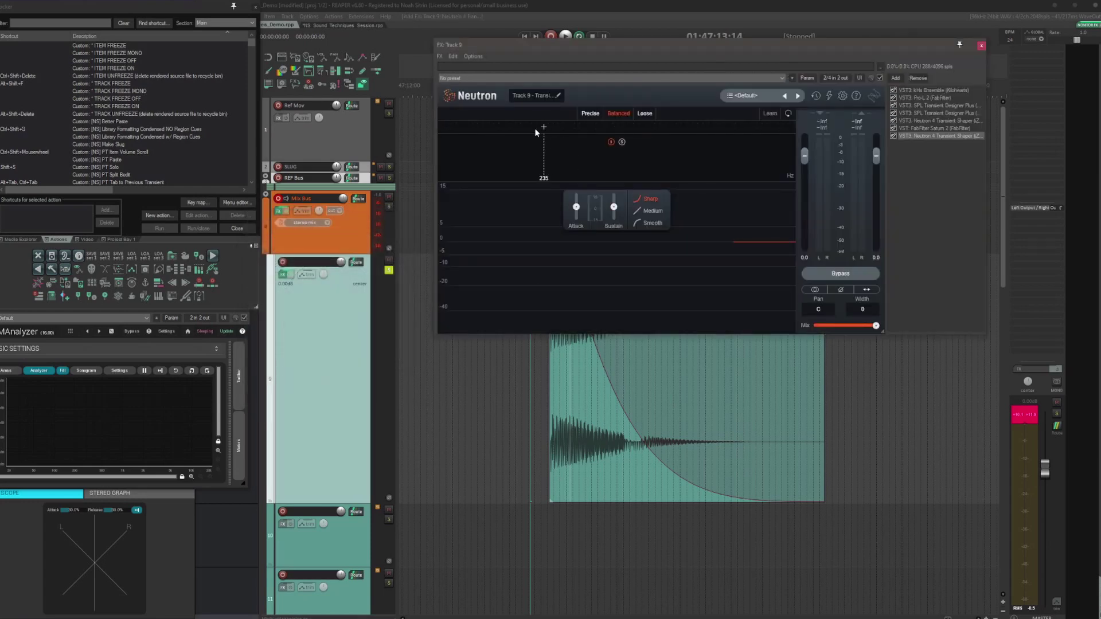
drag(522, 129, 546, 128)
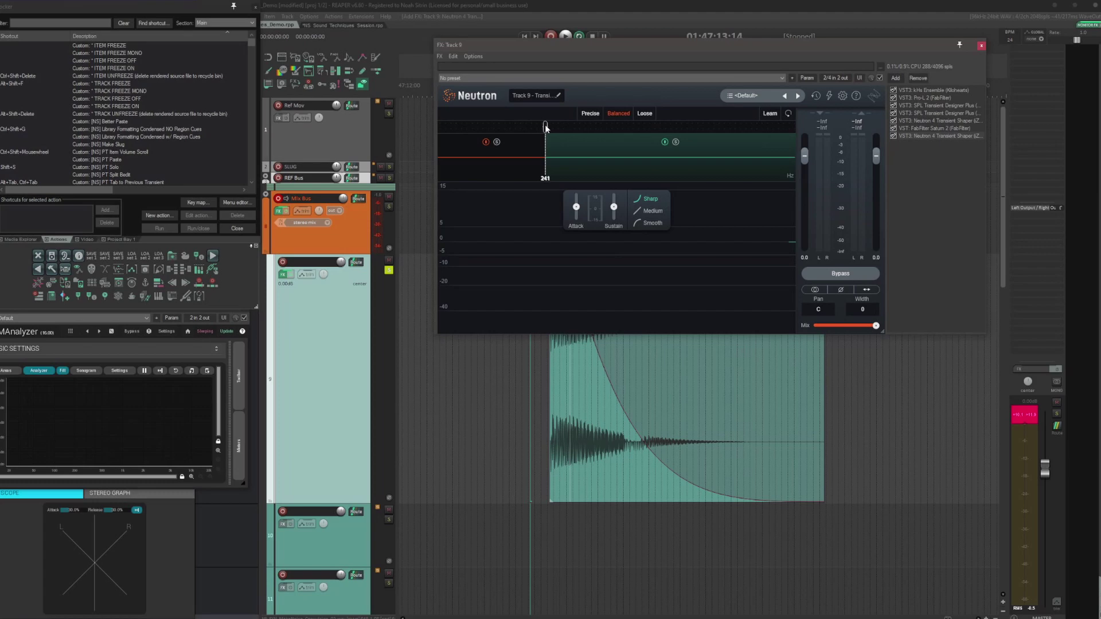
click(512, 174)
drag(577, 207, 596, 98)
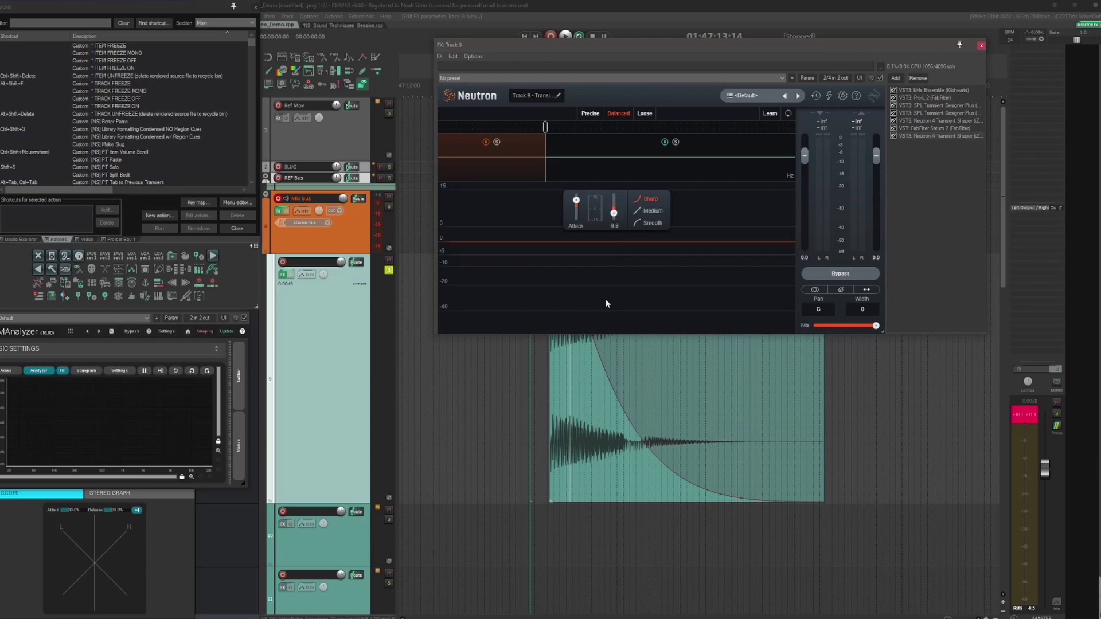
drag(607, 304, 602, 279)
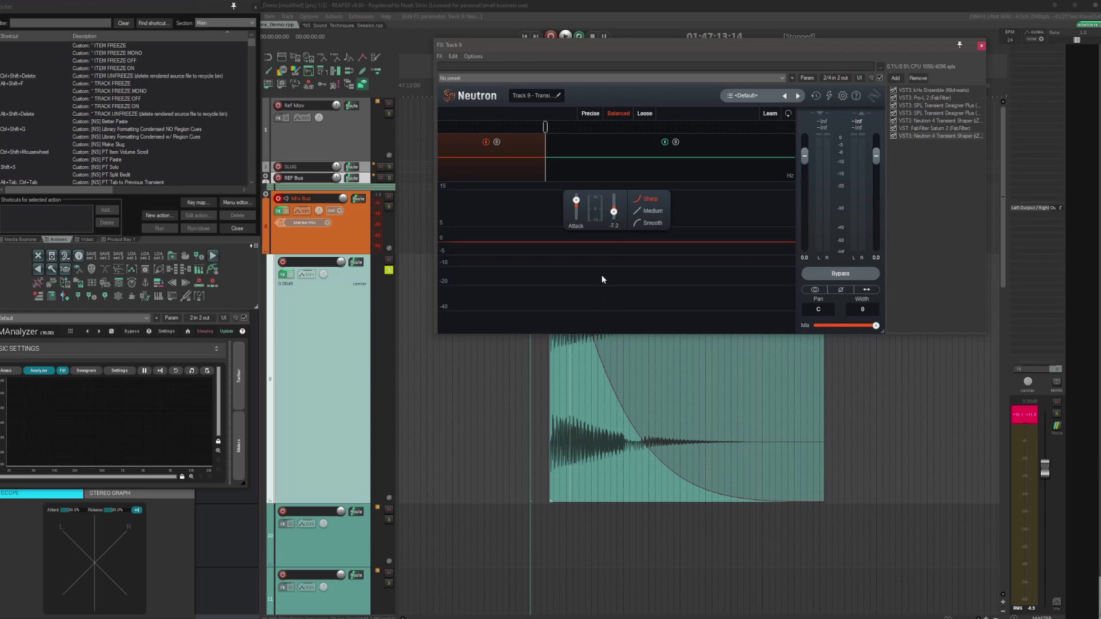
- Give the high band a Smooth envelope and audition the bass twice
click(598, 151)
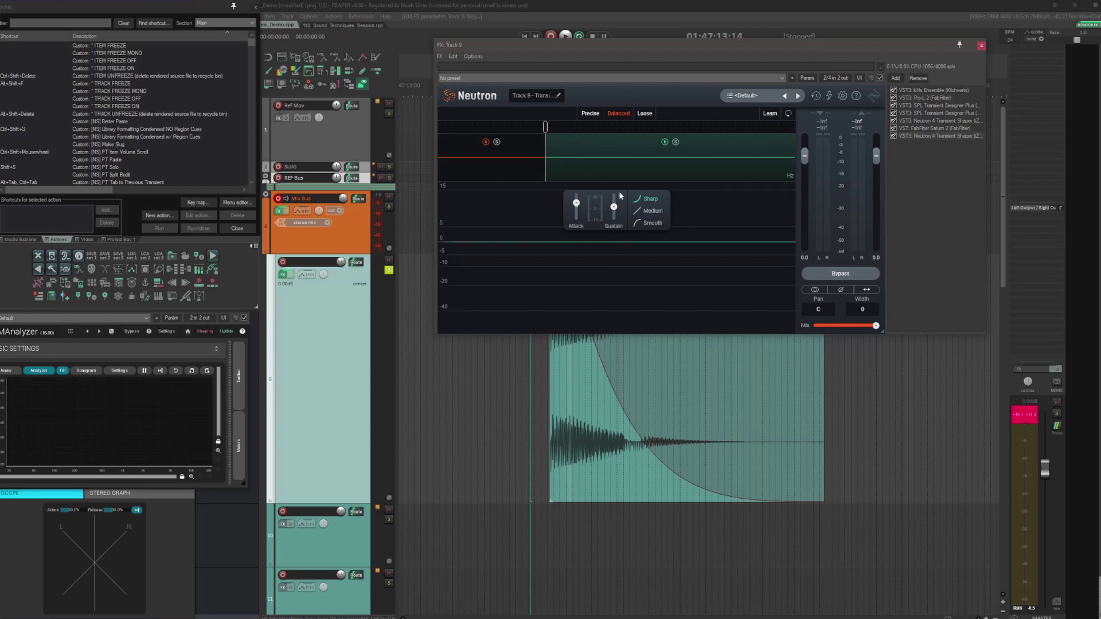
click(654, 223)
click(523, 169)
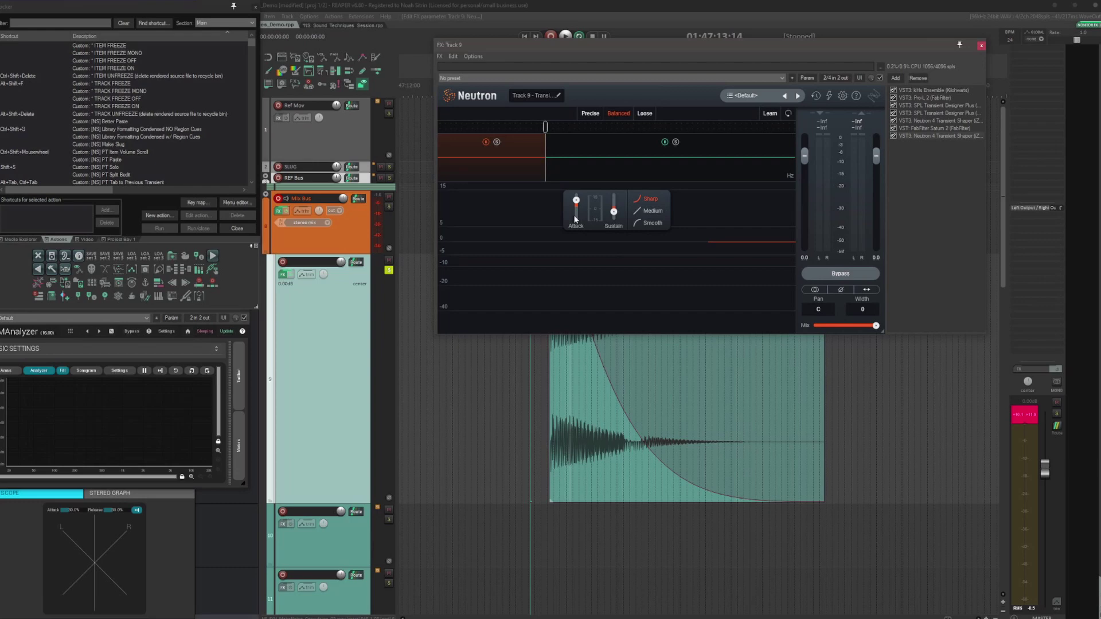
mouse_move(577, 199)
key(space)
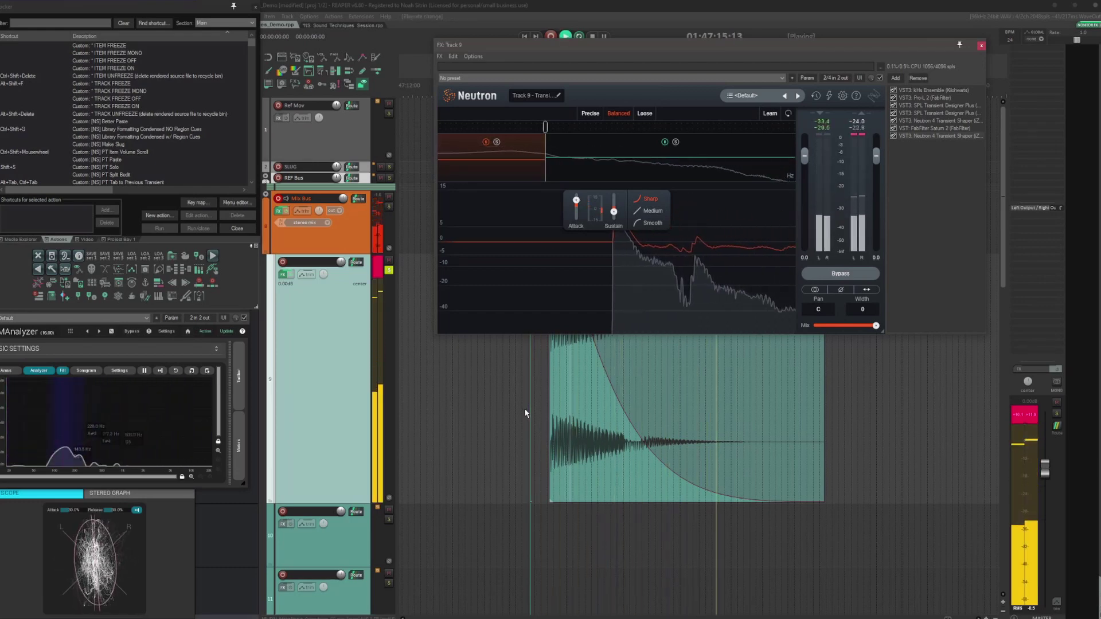
key(space)
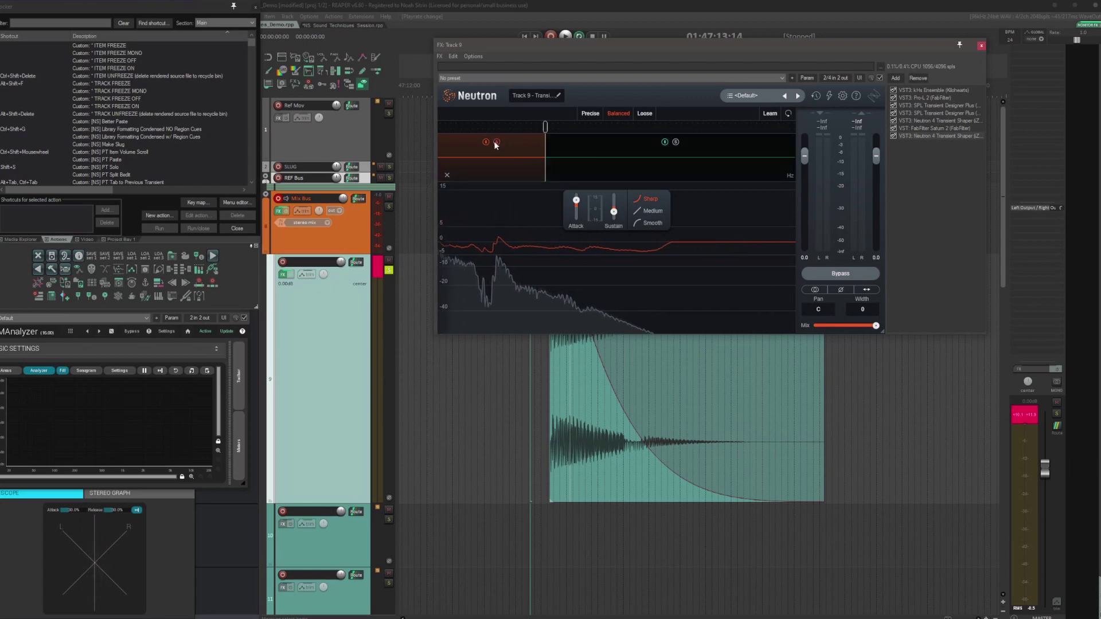
key(space)
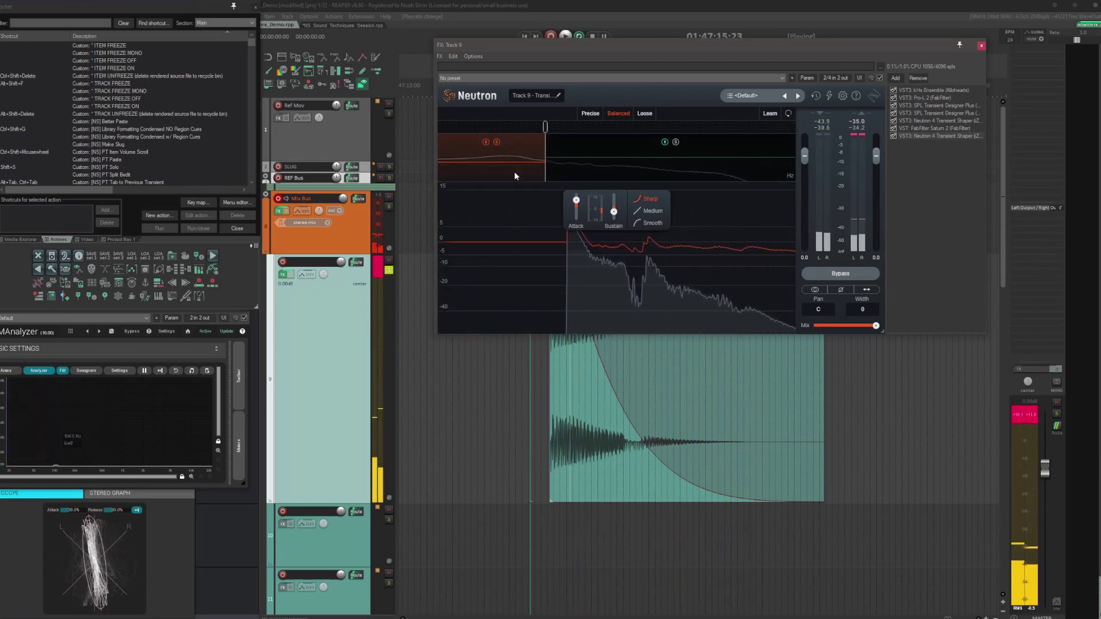
key(space)
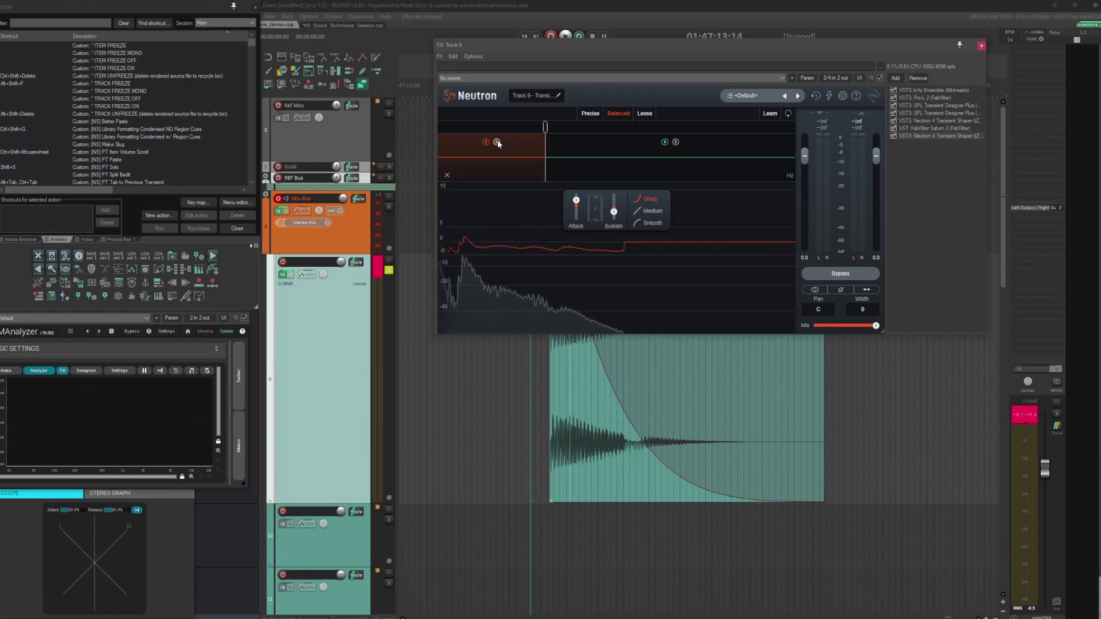
- Switch transient detection to Loose and audition the result
click(648, 112)
key(space)
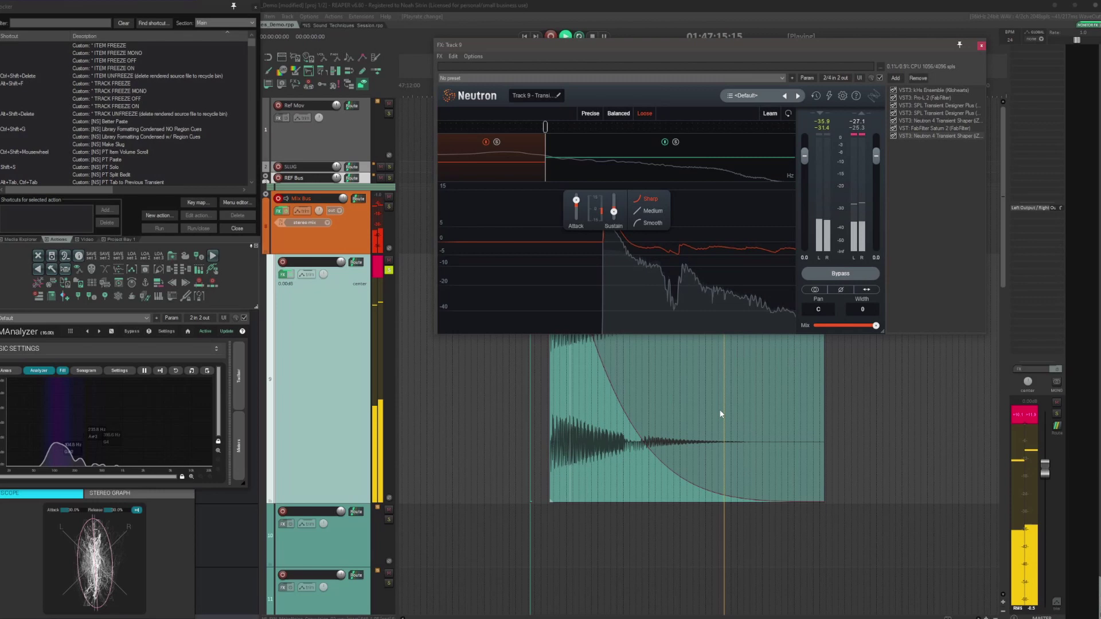
key(space)
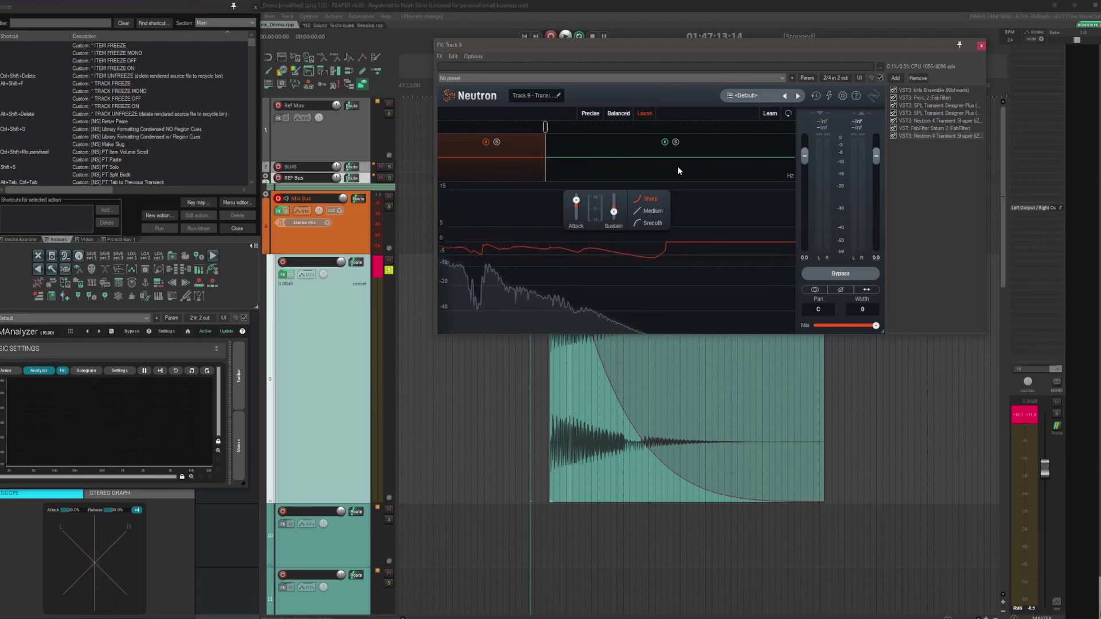
click(604, 140)
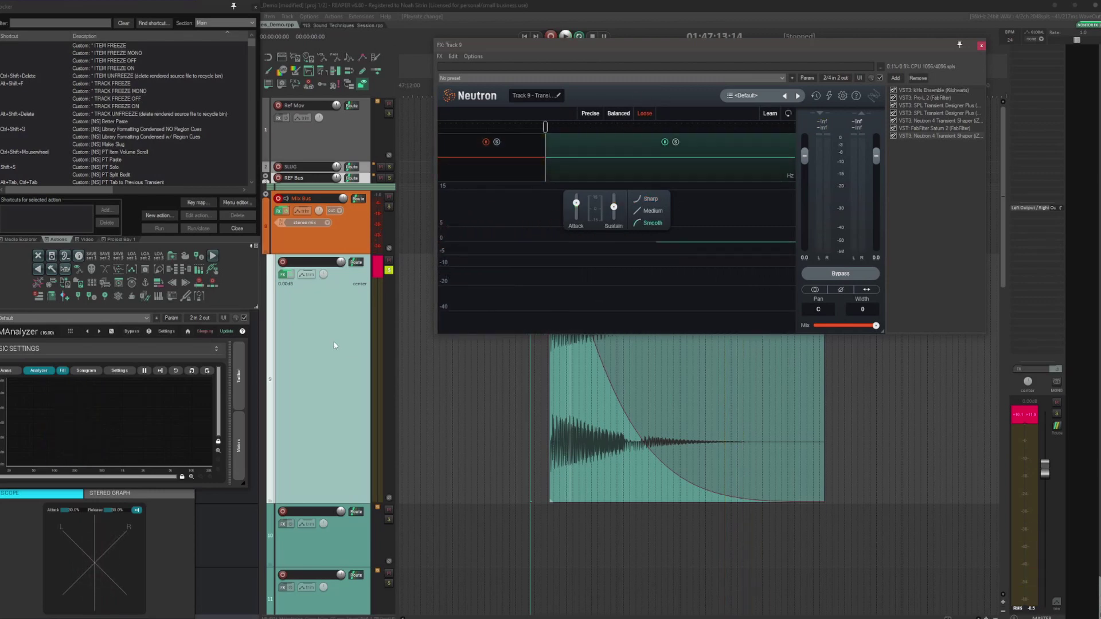
key(r)
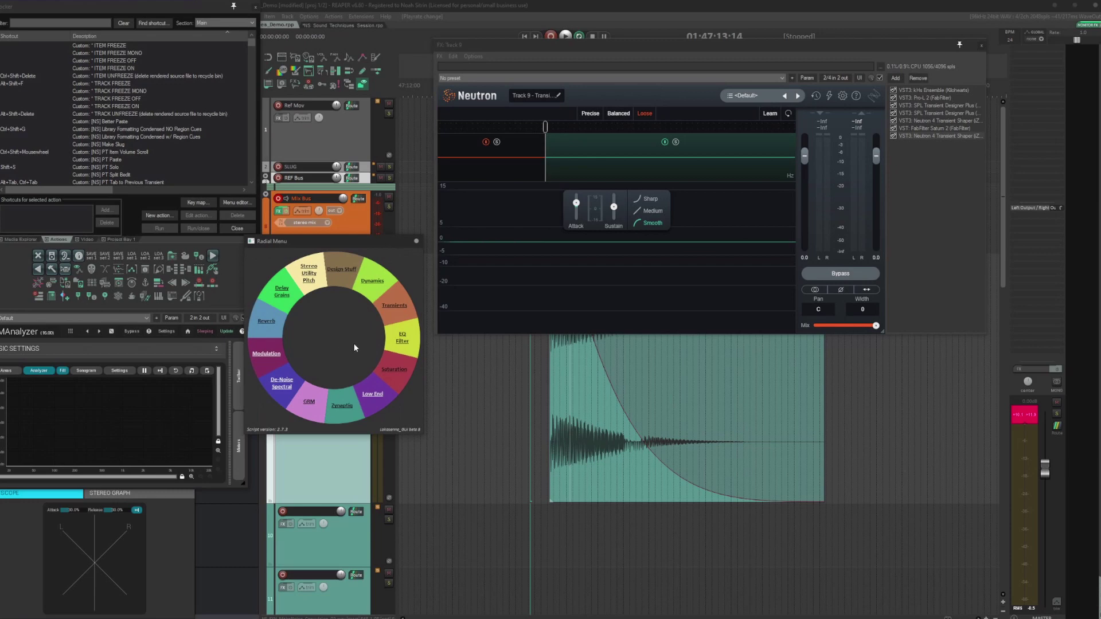
- Add a second Saturn 2 with Clean Tube saturation to Track 9 and audition it
click(383, 360)
click(402, 344)
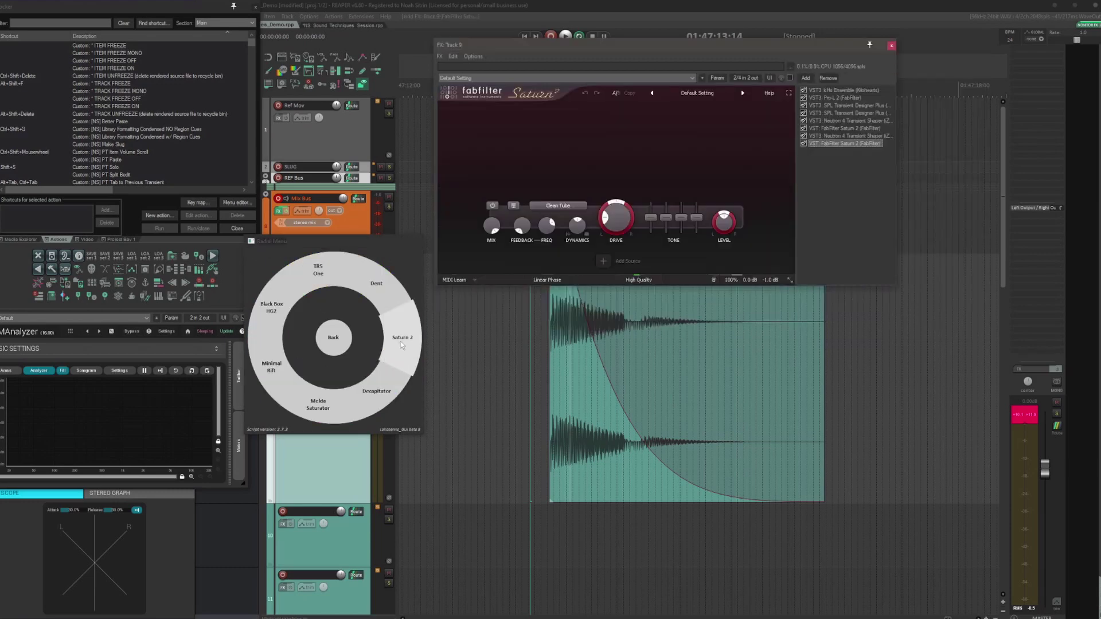
drag(700, 45, 617, 63)
mouse_move(533, 238)
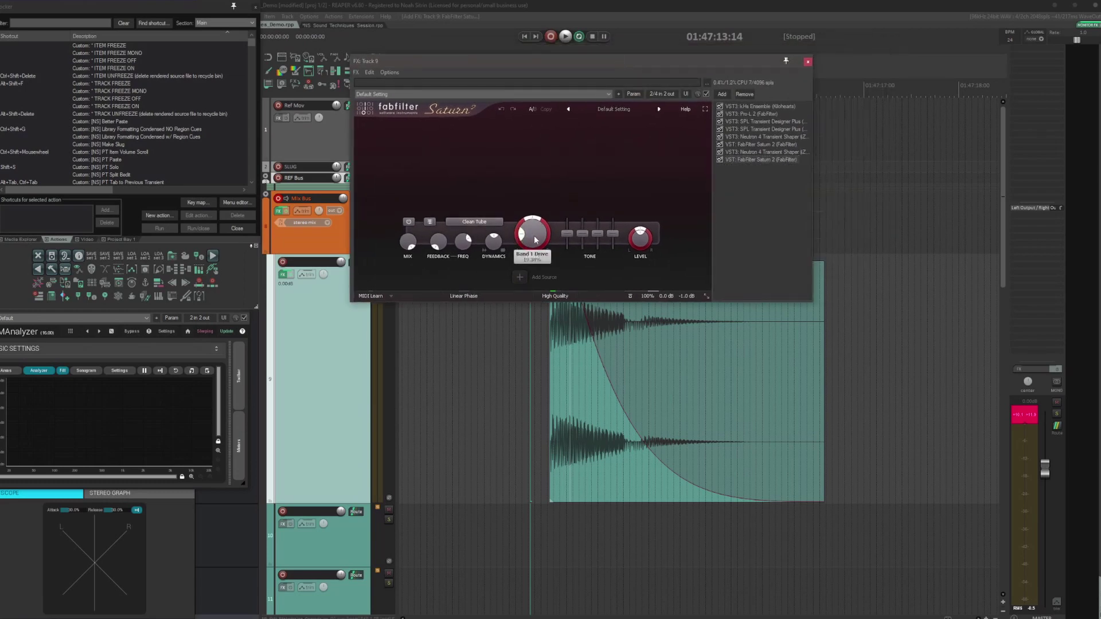
click(537, 365)
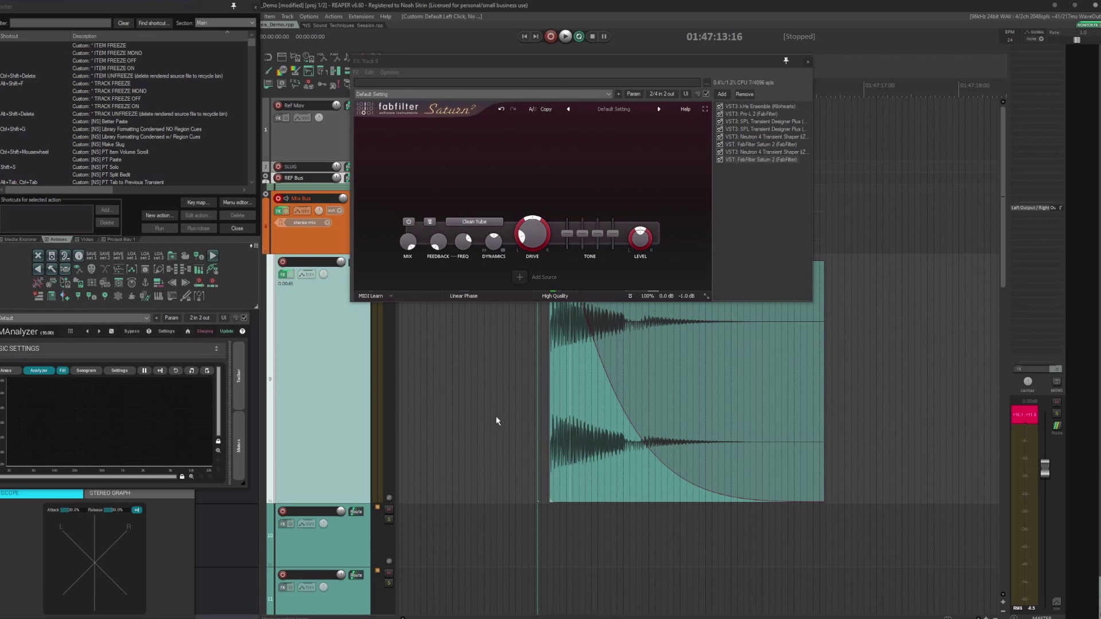
key(space)
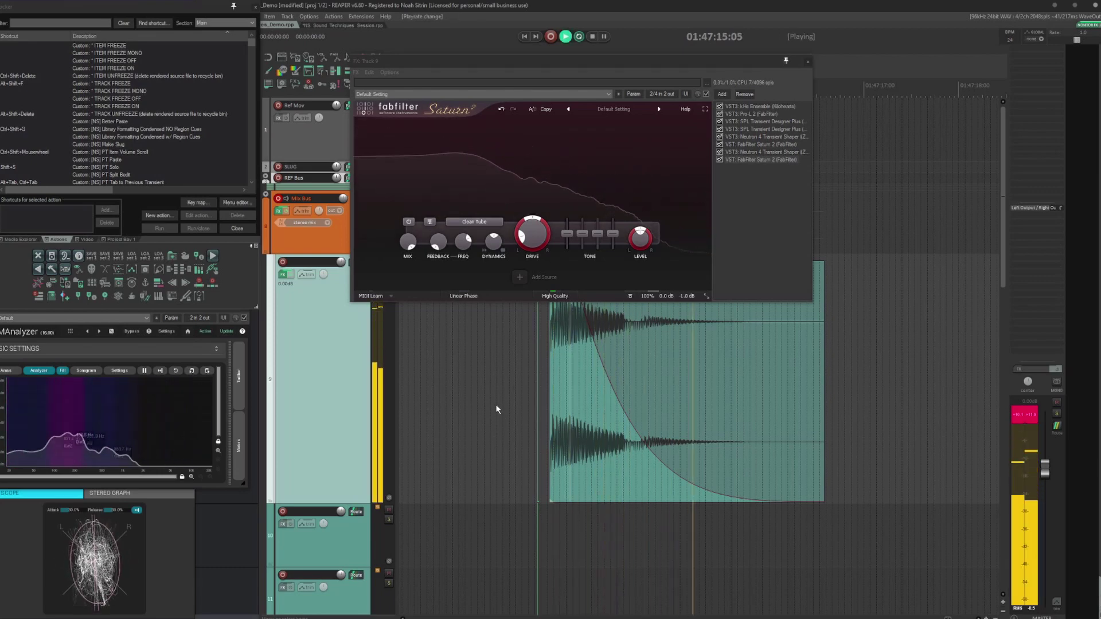
key(space)
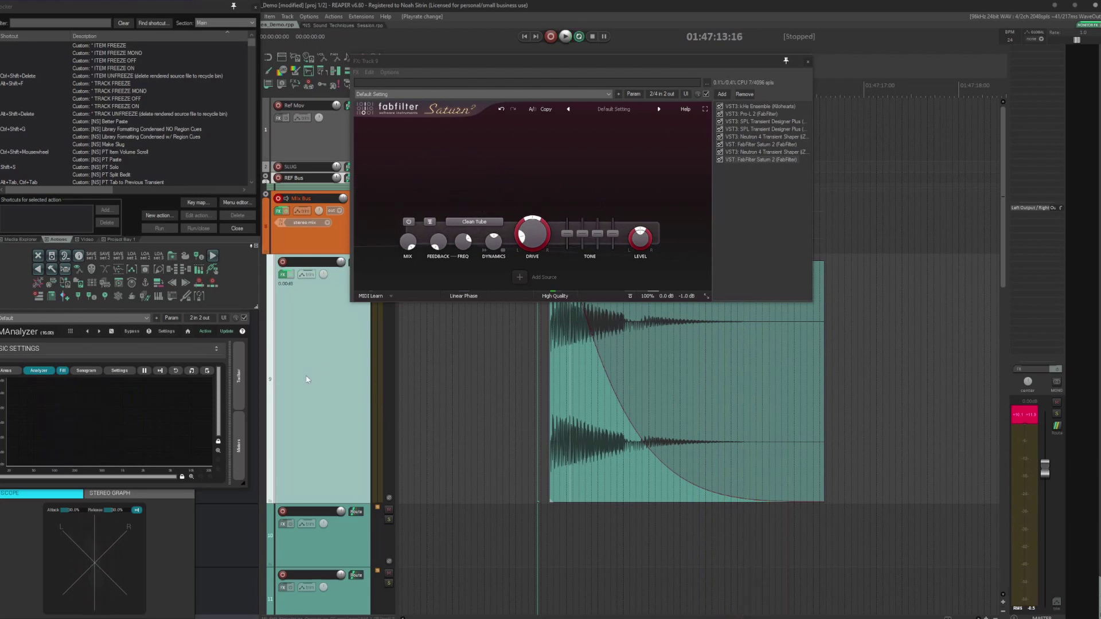
- Add Pro-Q 3 to Track 9 with a ~103 Hz low cut and a dynamic -2.28 dB bell near 60.8 Hz
key(grave)
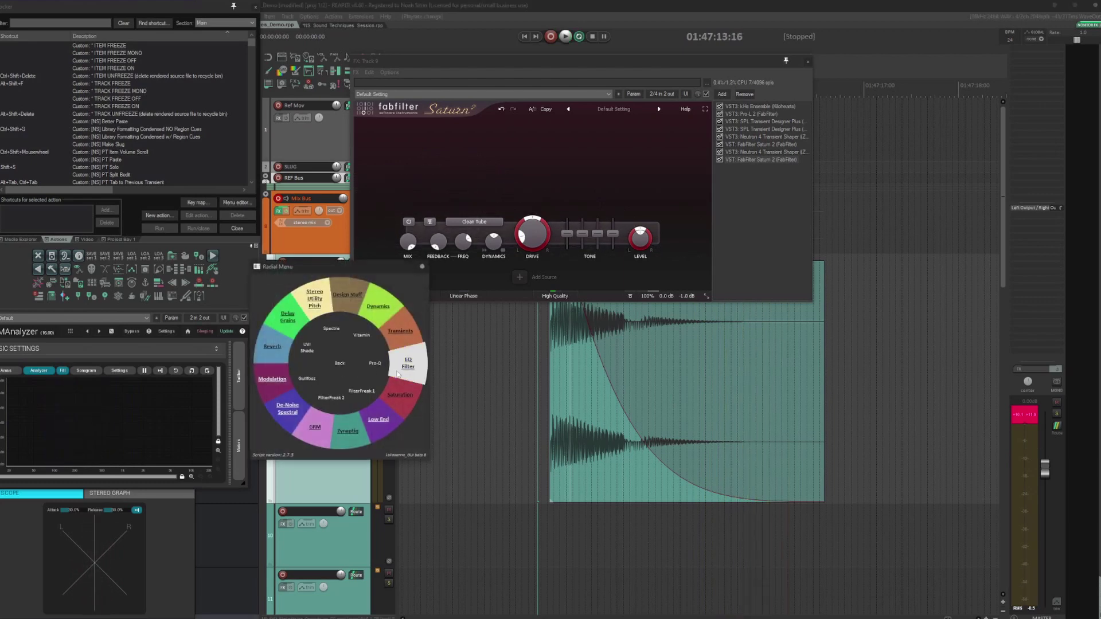
click(398, 374)
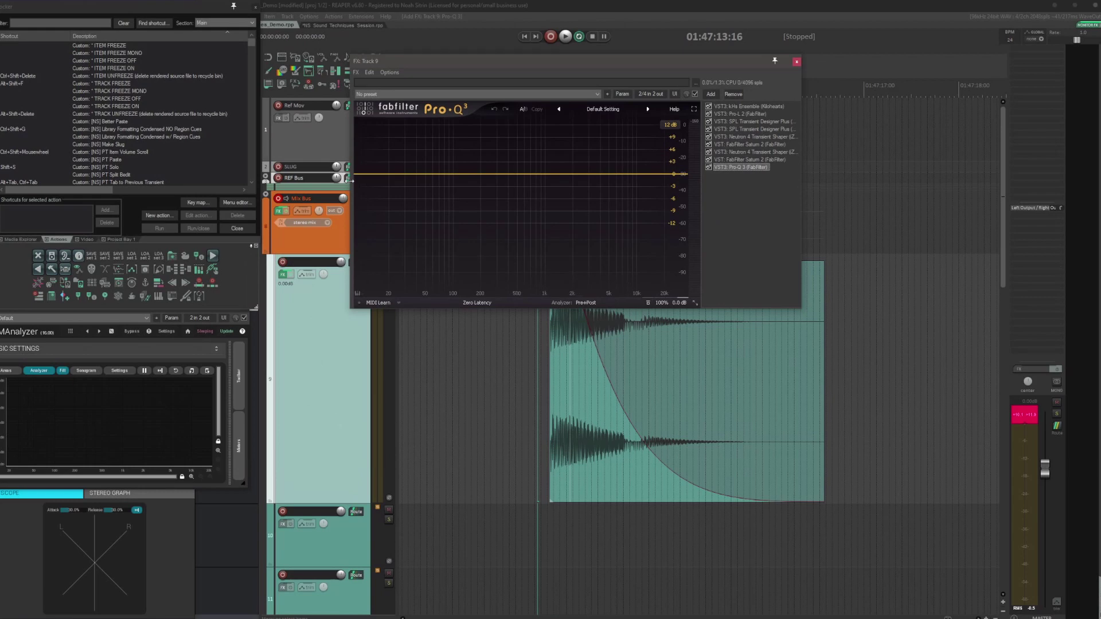
drag(361, 174, 439, 176)
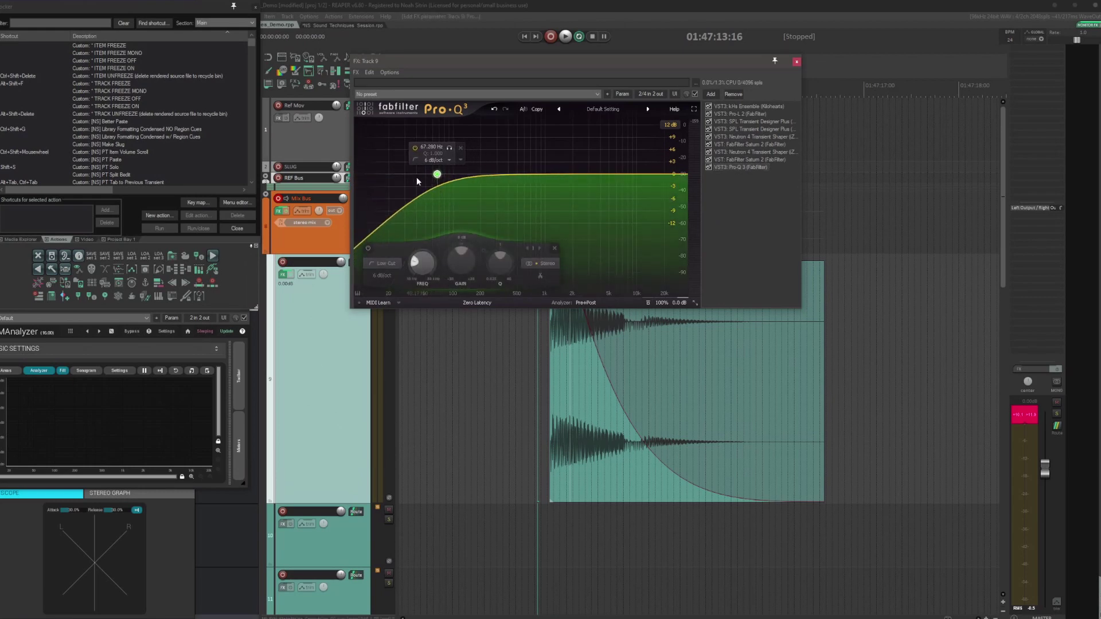
double_click(433, 182)
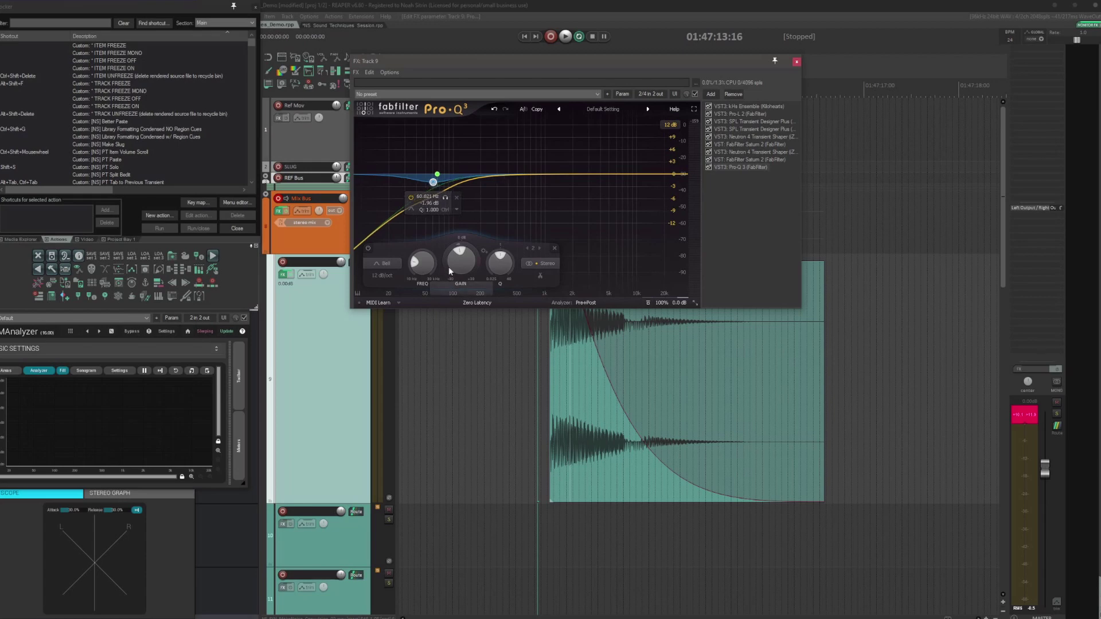
drag(450, 269, 452, 251)
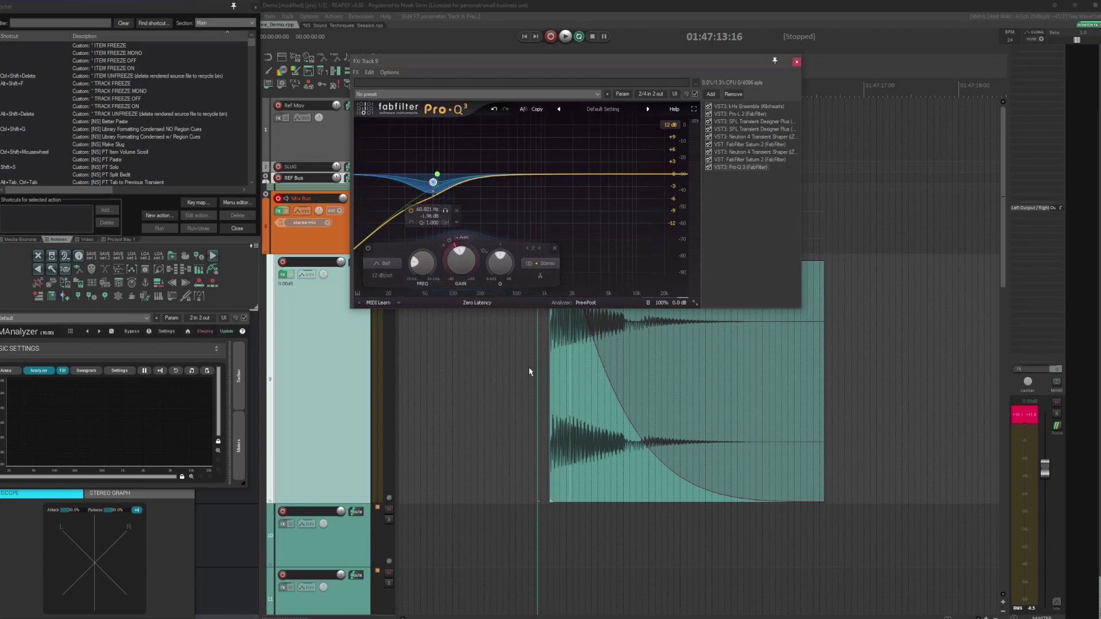
- Play from just before the hit and nudge the low dip up to about 67 Hz, -1.75 dB
click(541, 333)
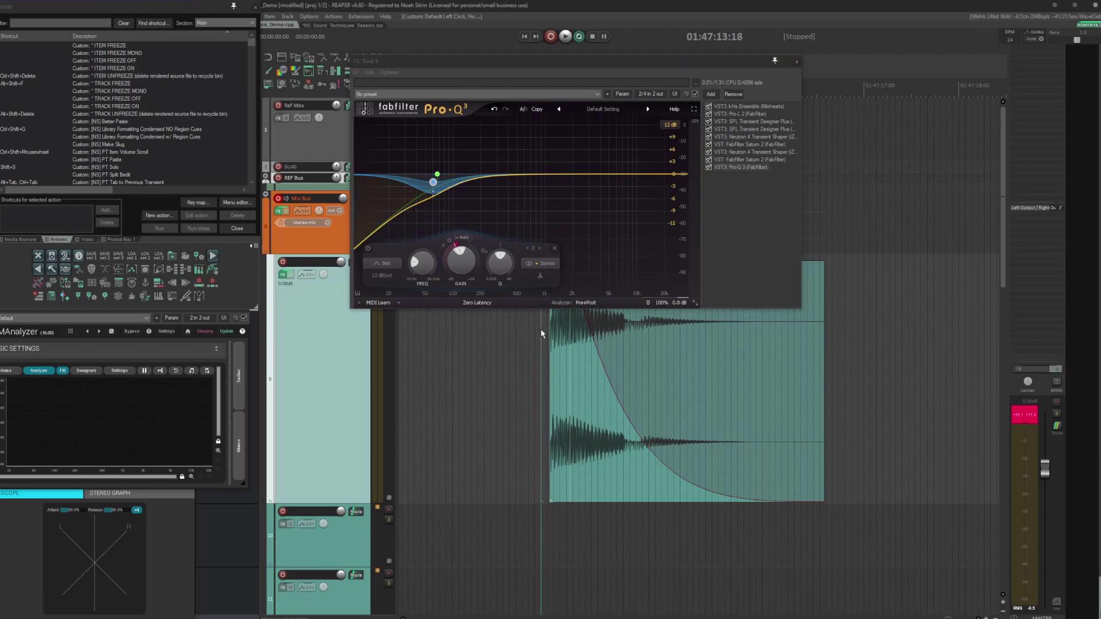
click(527, 334)
key(space)
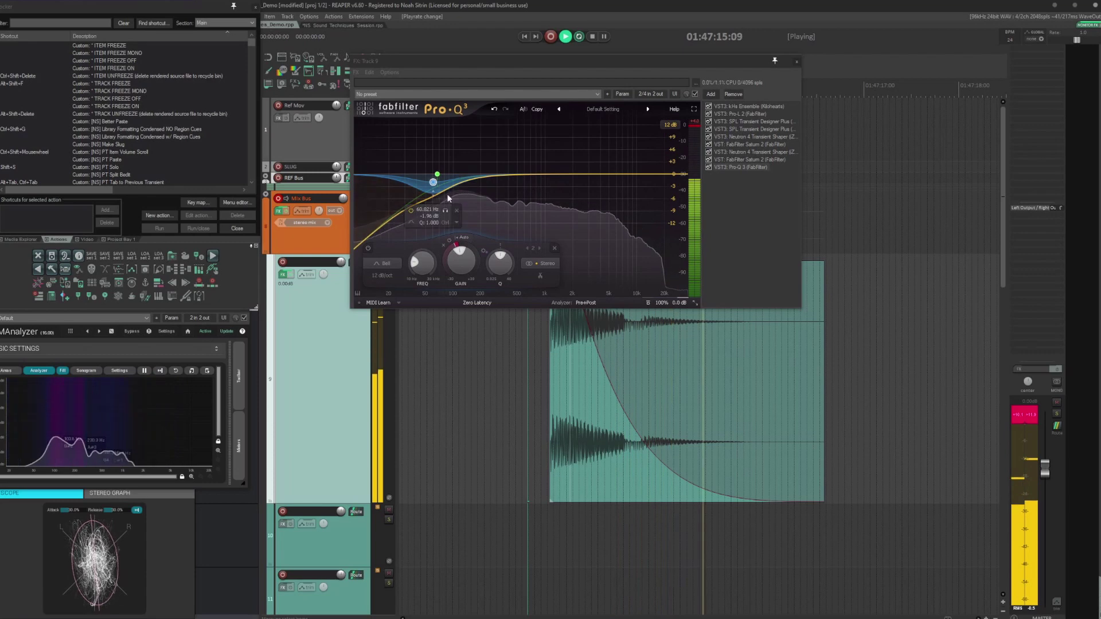
mouse_move(434, 185)
drag(434, 184, 438, 184)
key(space)
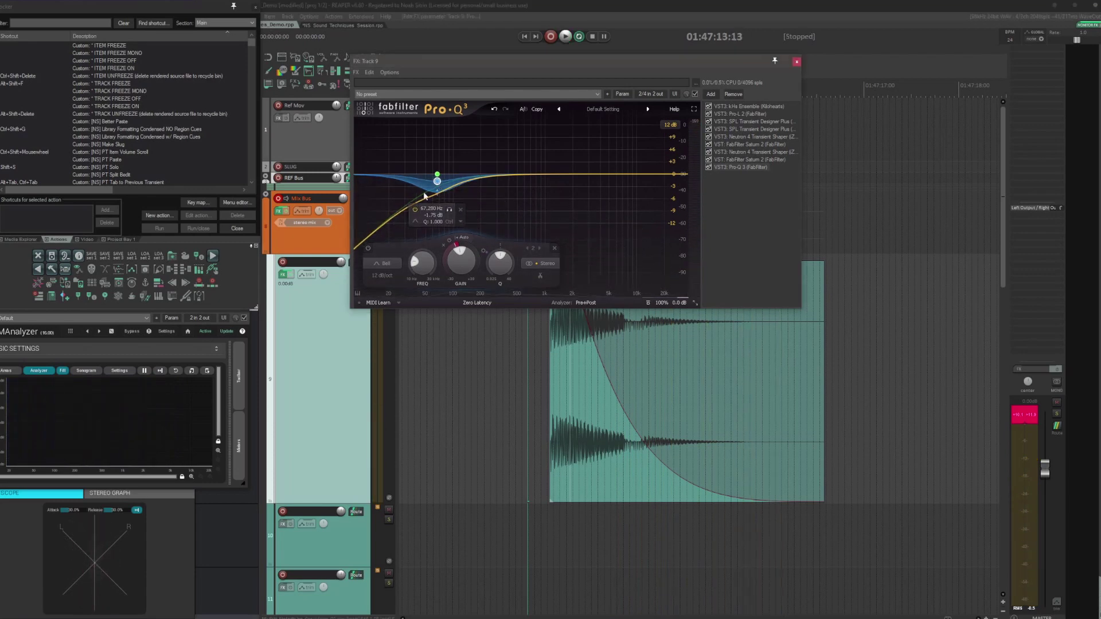
key(grave)
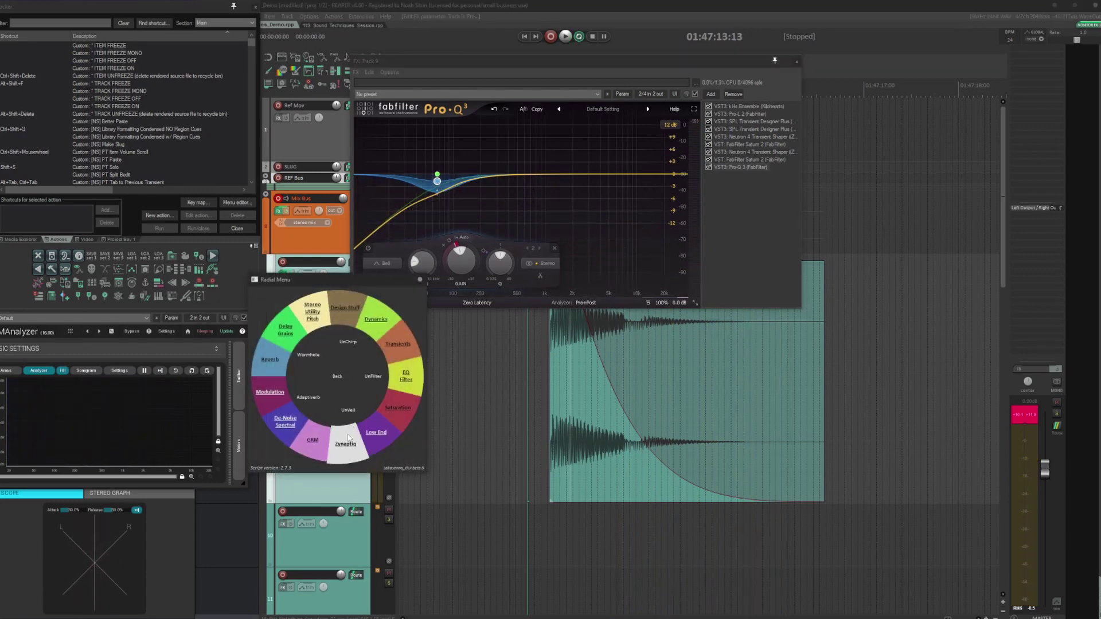
- Add Zynaptiq UNVEIL from the Radial Menu to the end of Track 9's chain
click(346, 440)
click(346, 438)
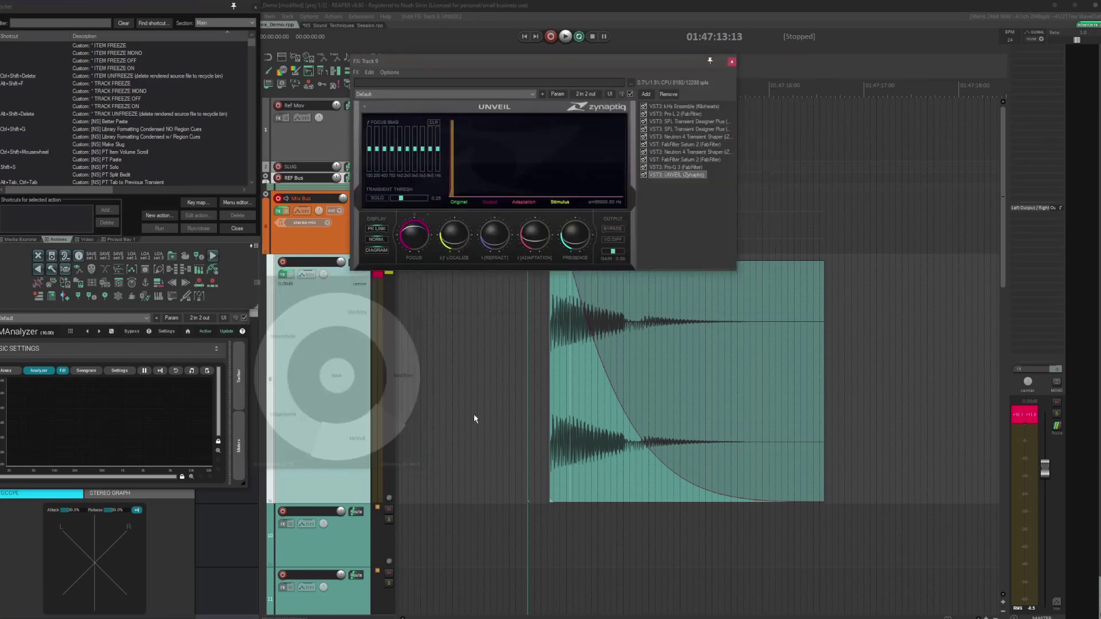
drag(438, 59, 506, 38)
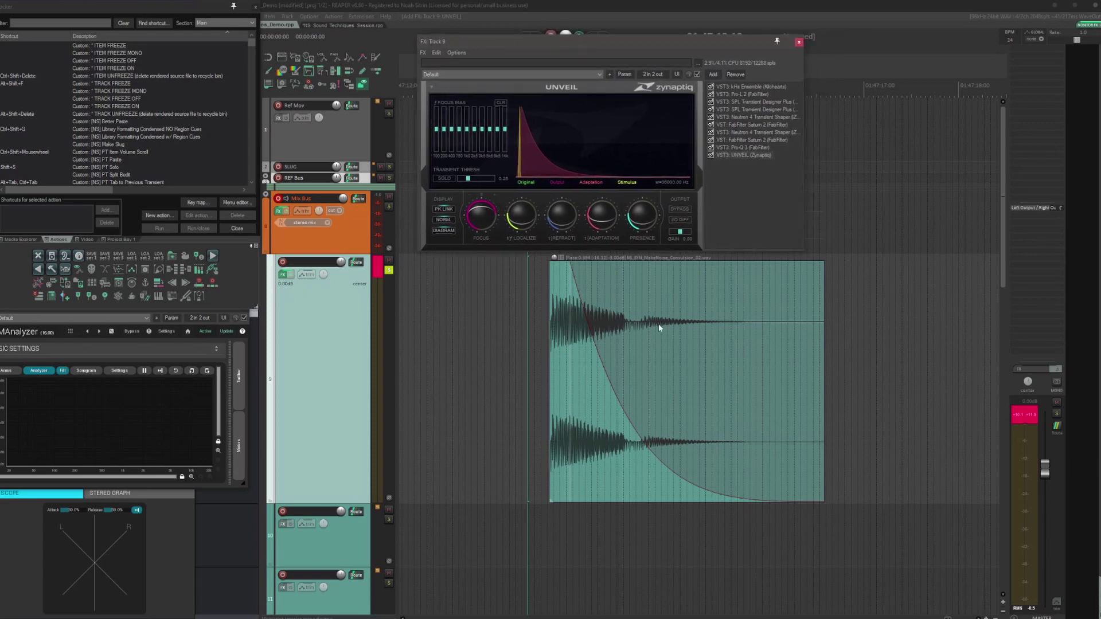
- Audition the hit with UNVEIL active and bypassed, leaving it enabled
key(space)
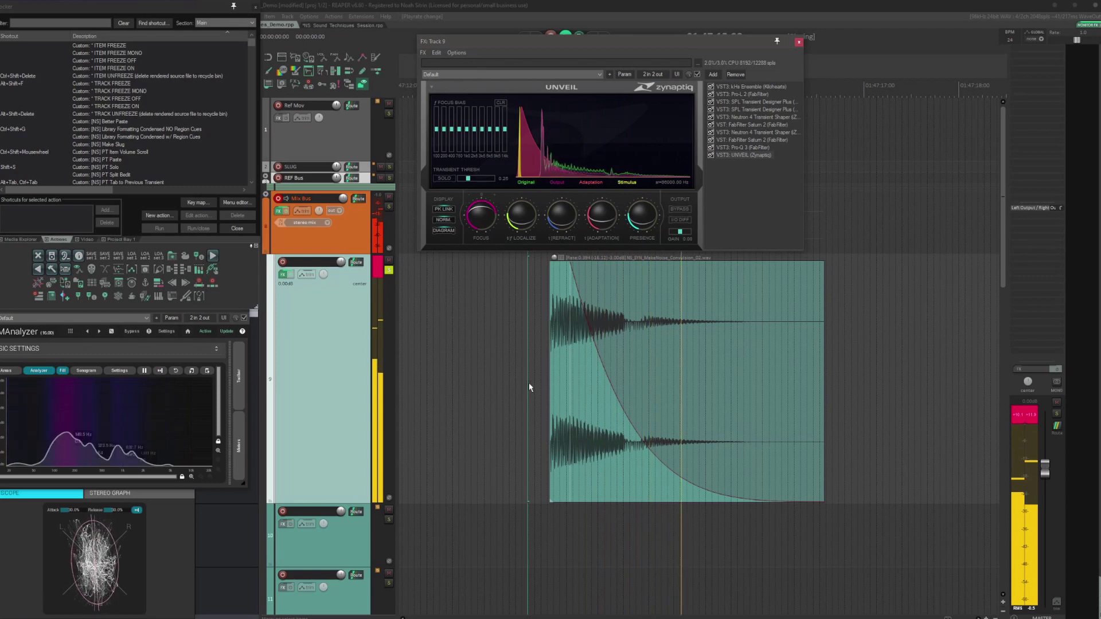
key(space)
click(711, 156)
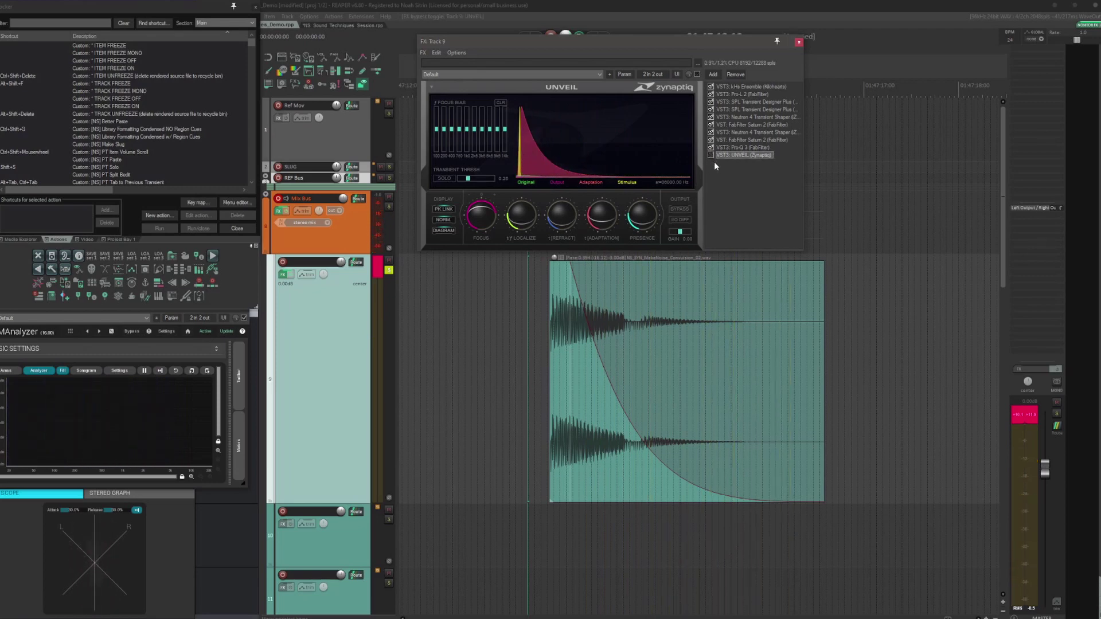
key(space)
key(space)
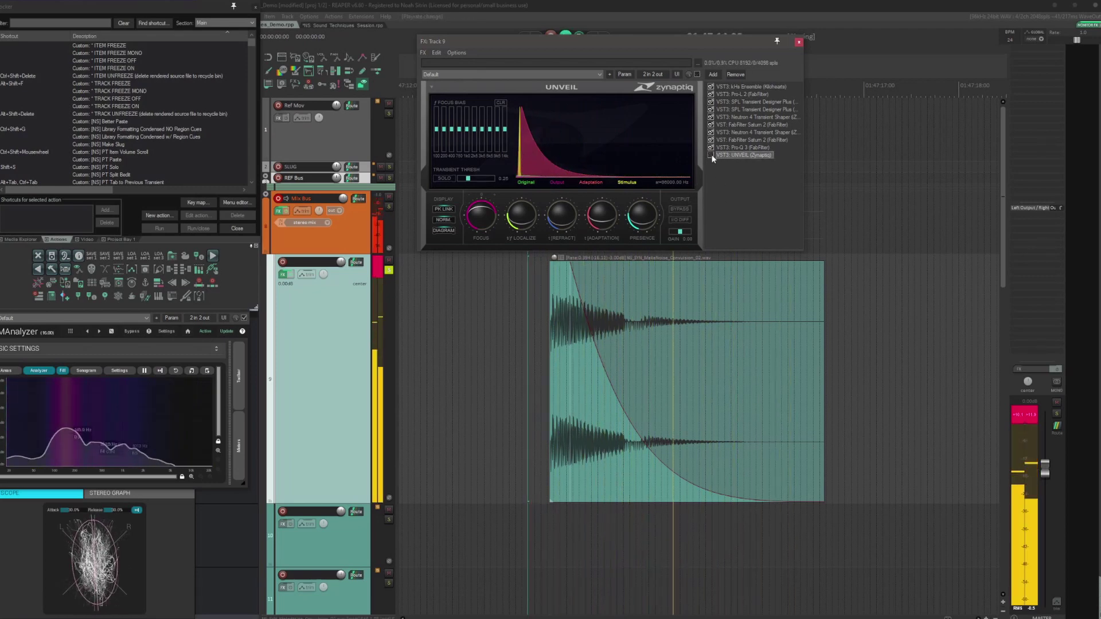
click(711, 155)
key(space)
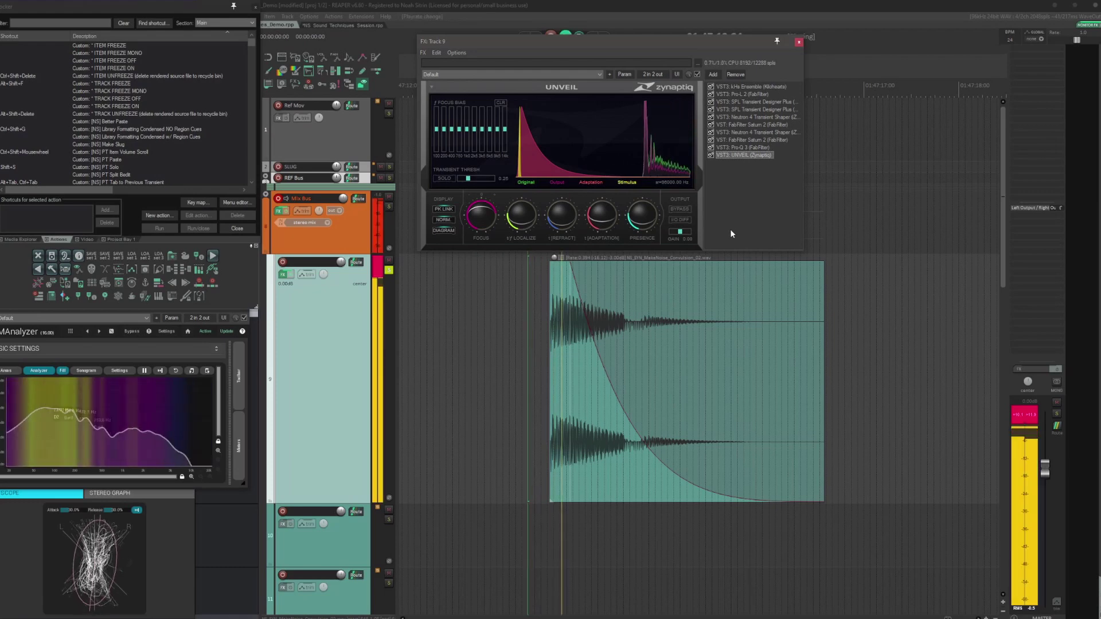
key(space)
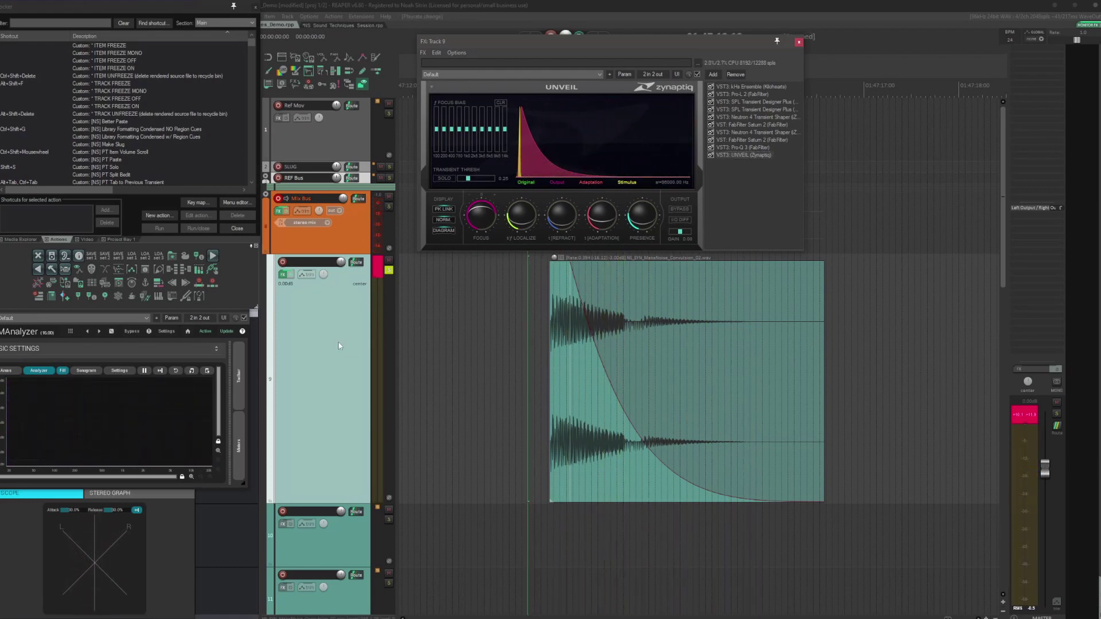
key(r)
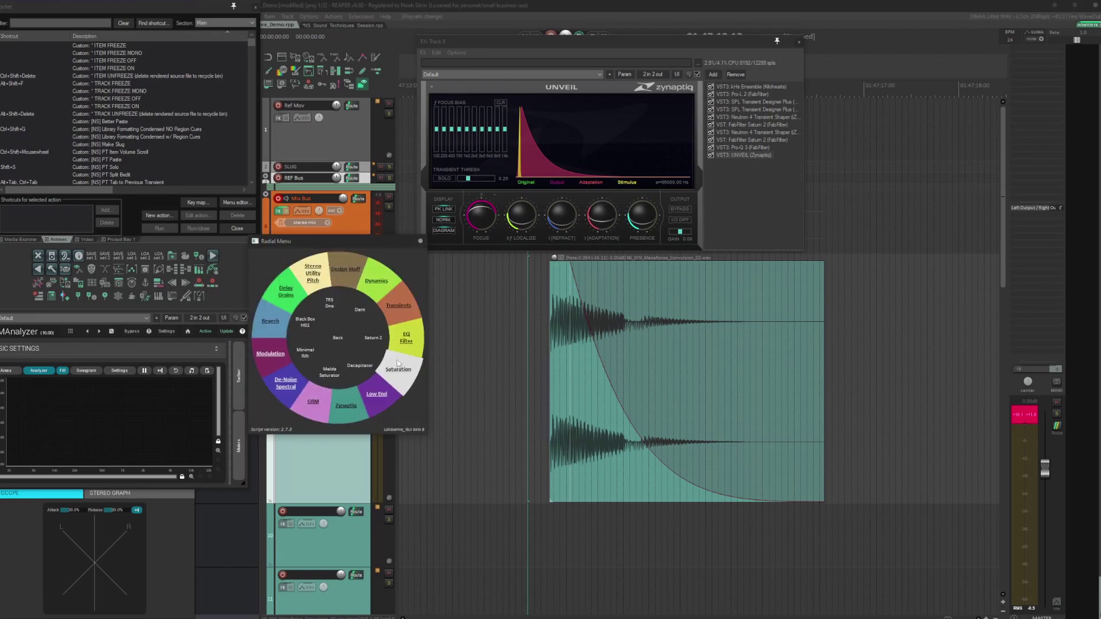
- Add a Pro-L 2 limiter from the Dynamics group with 2x oversampling
click(373, 278)
click(371, 395)
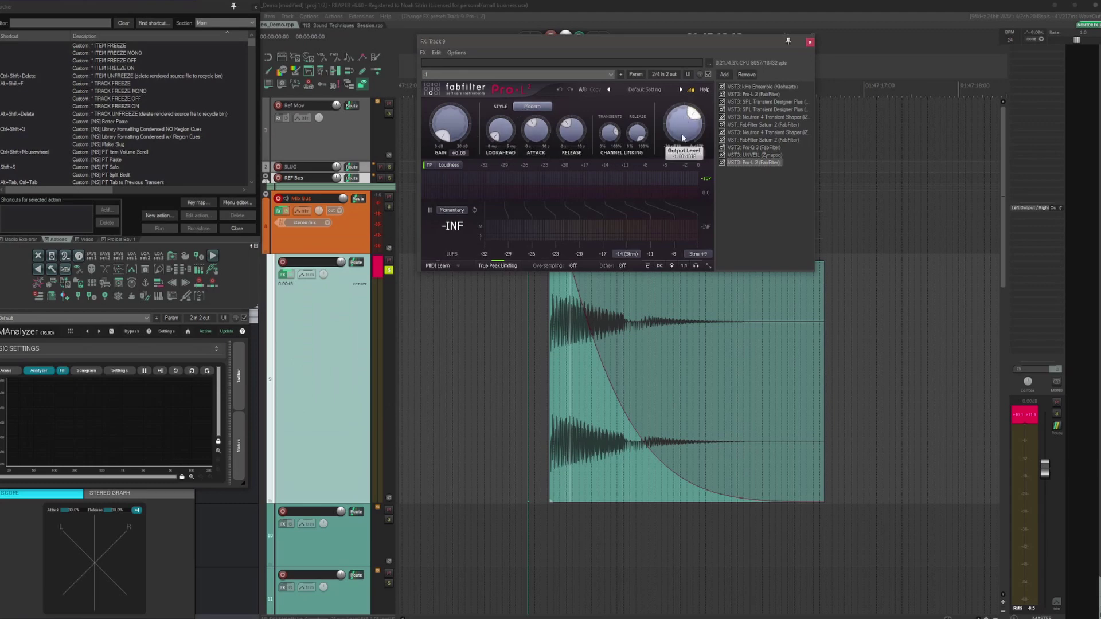
click(573, 265)
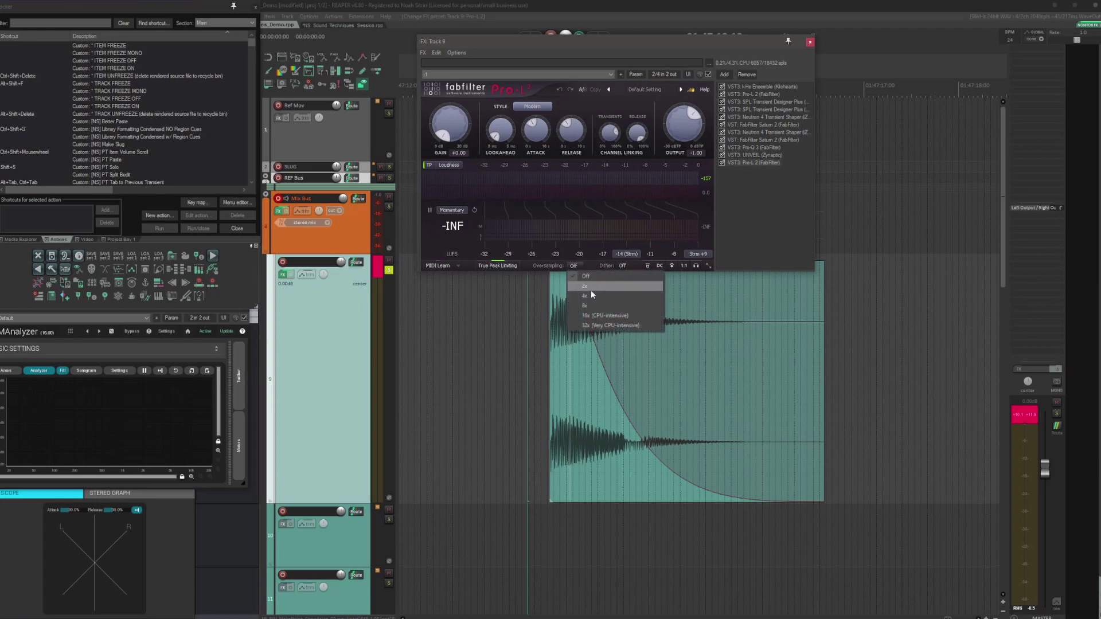
click(590, 287)
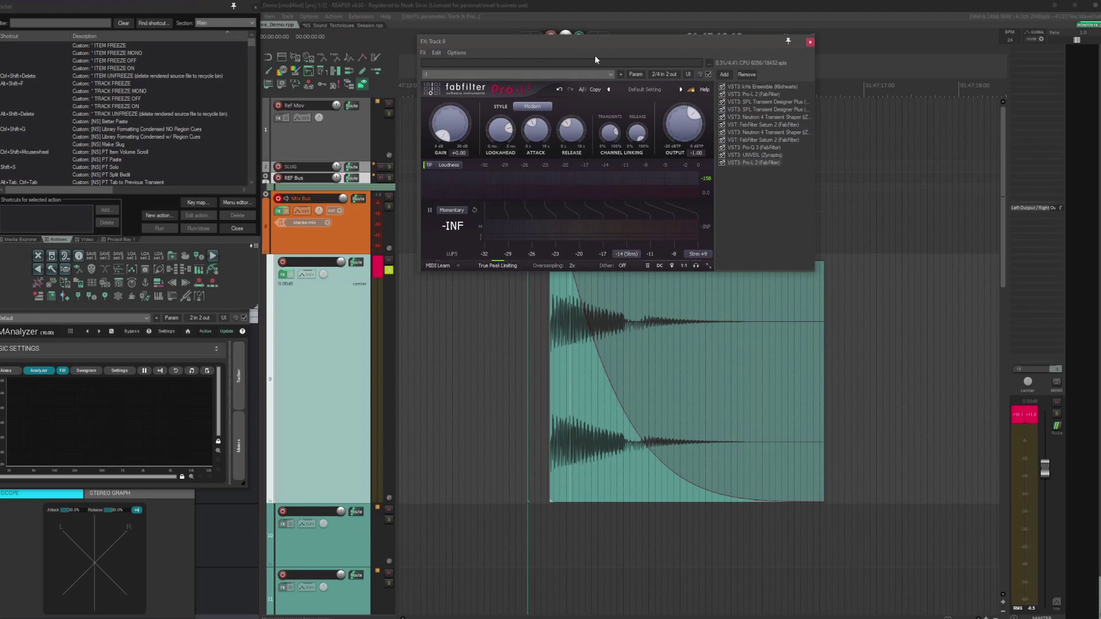
mouse_move(602, 41)
mouse_down()
mouse_move(619, 63)
mouse_move(607, 55)
mouse_up()
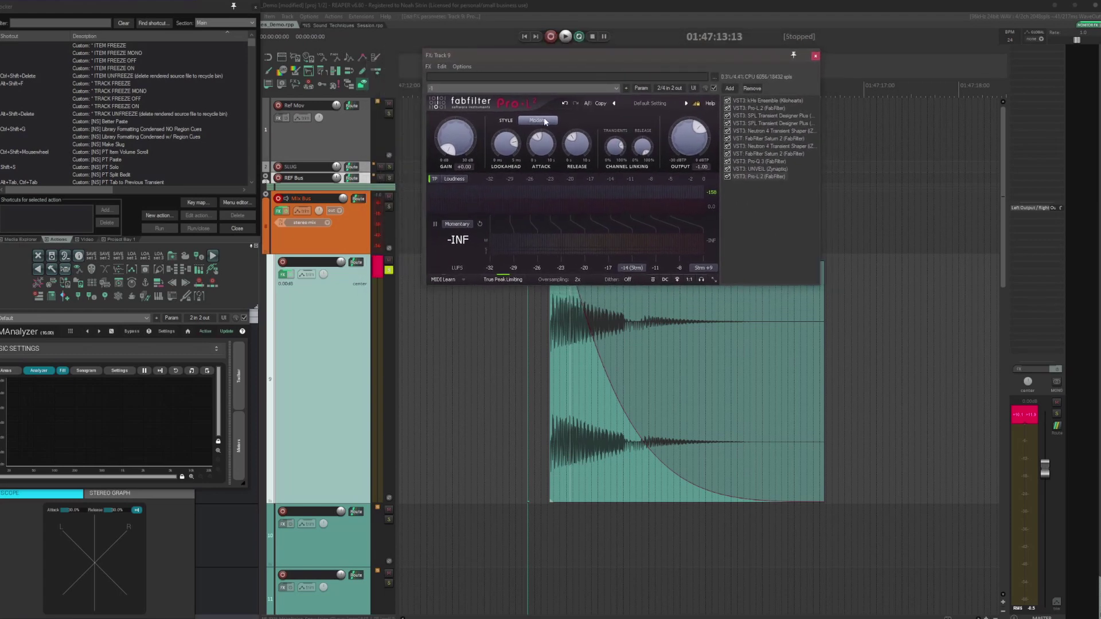
- Switch the limiter style to Aggressive and play the hit from just before it
click(545, 121)
click(547, 171)
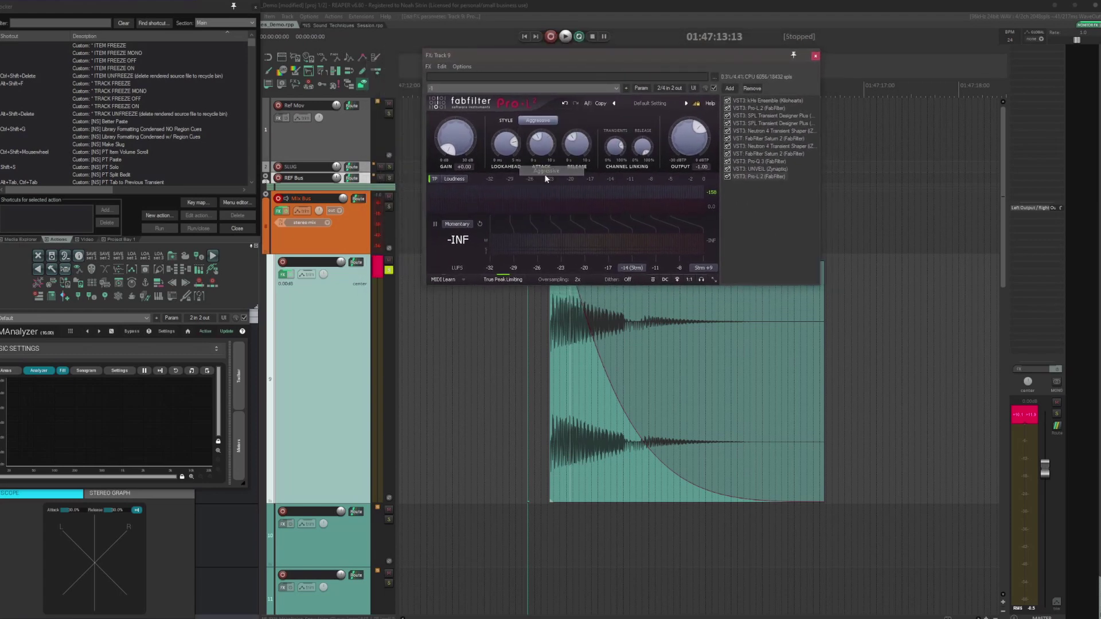
click(522, 338)
click(534, 321)
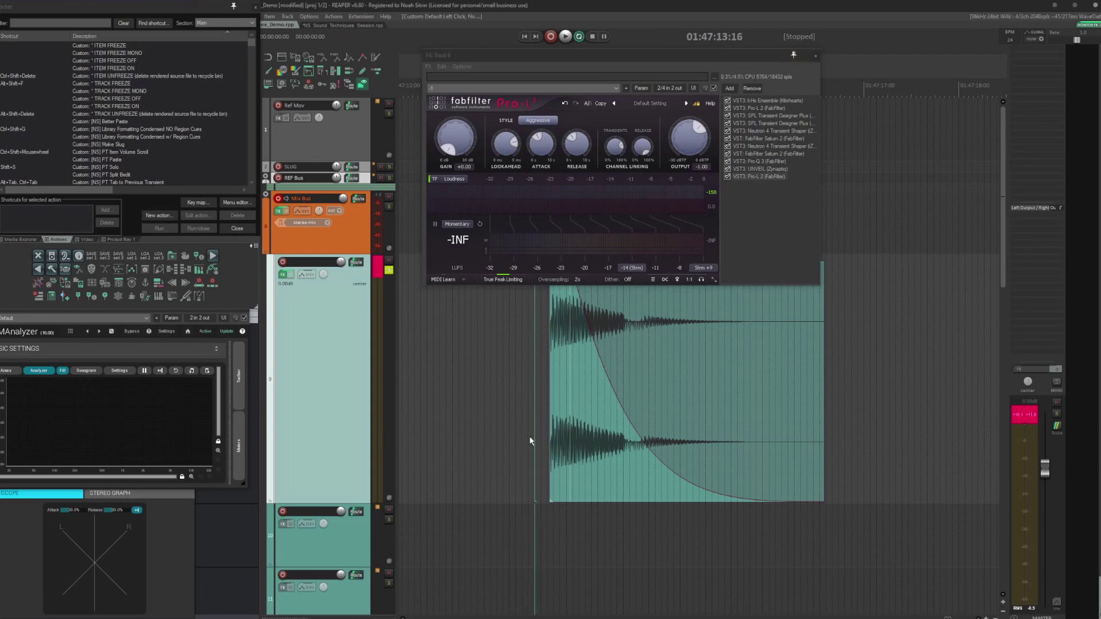
key(space)
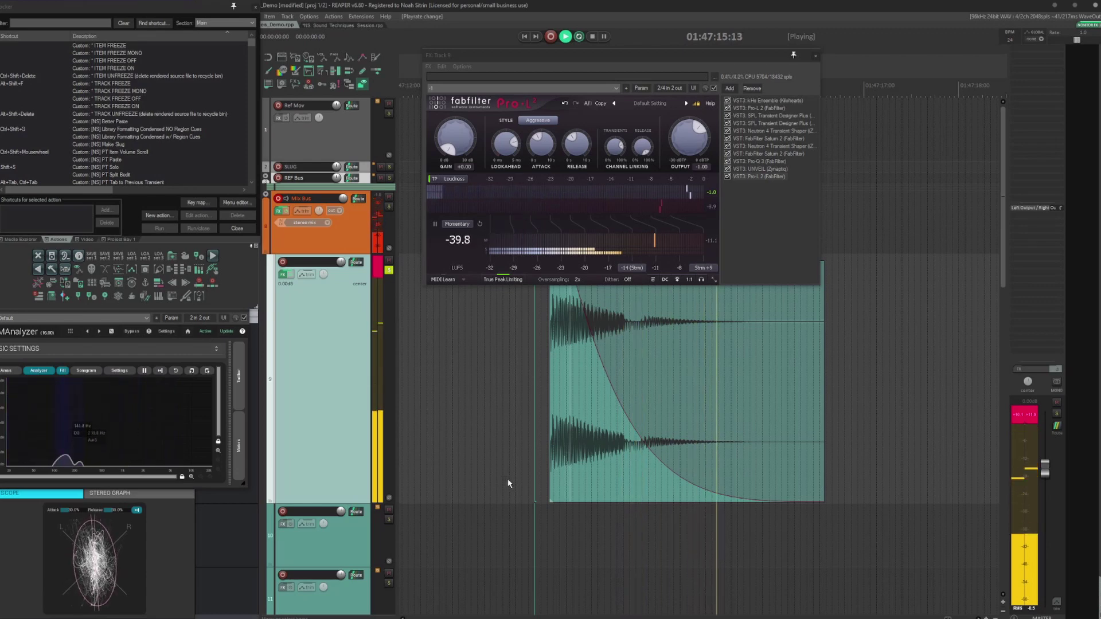
key(space)
click(537, 121)
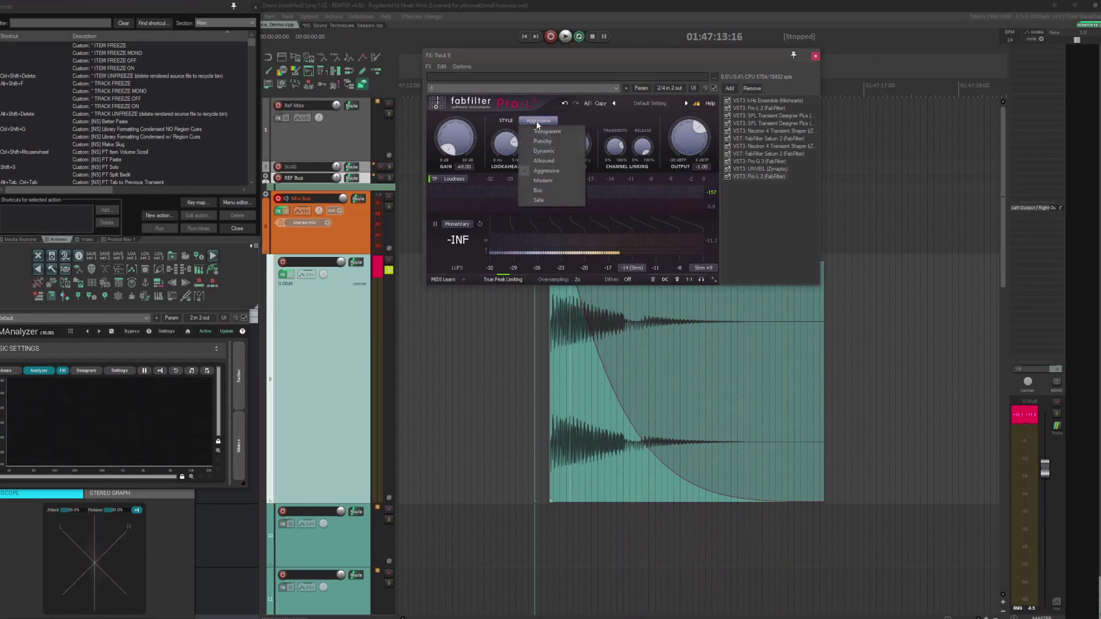
click(555, 181)
key(space)
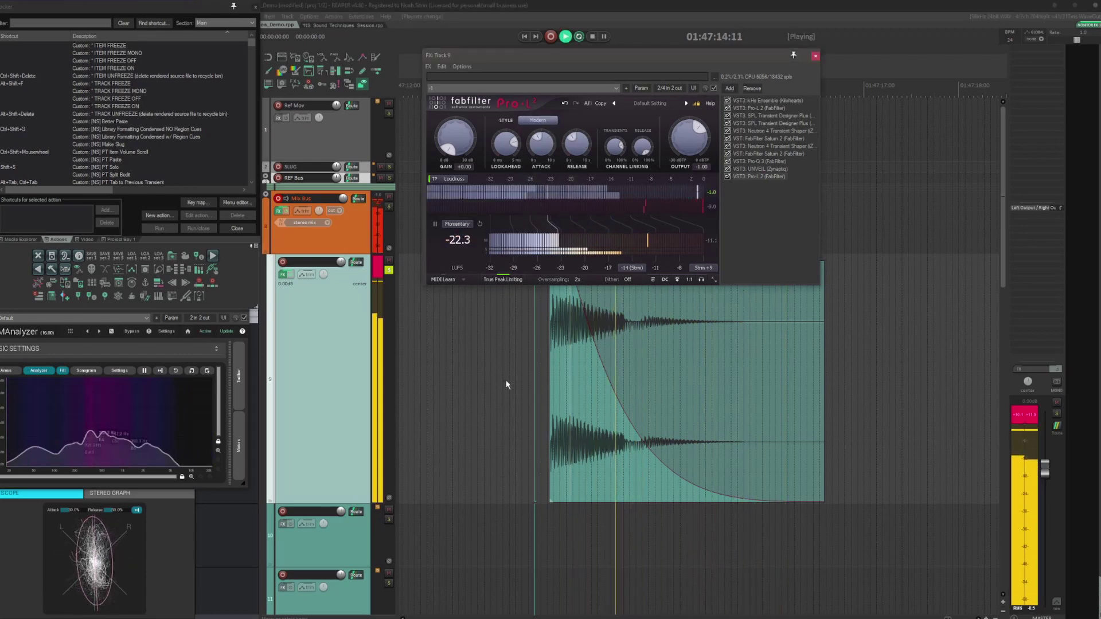
key(space)
click(538, 121)
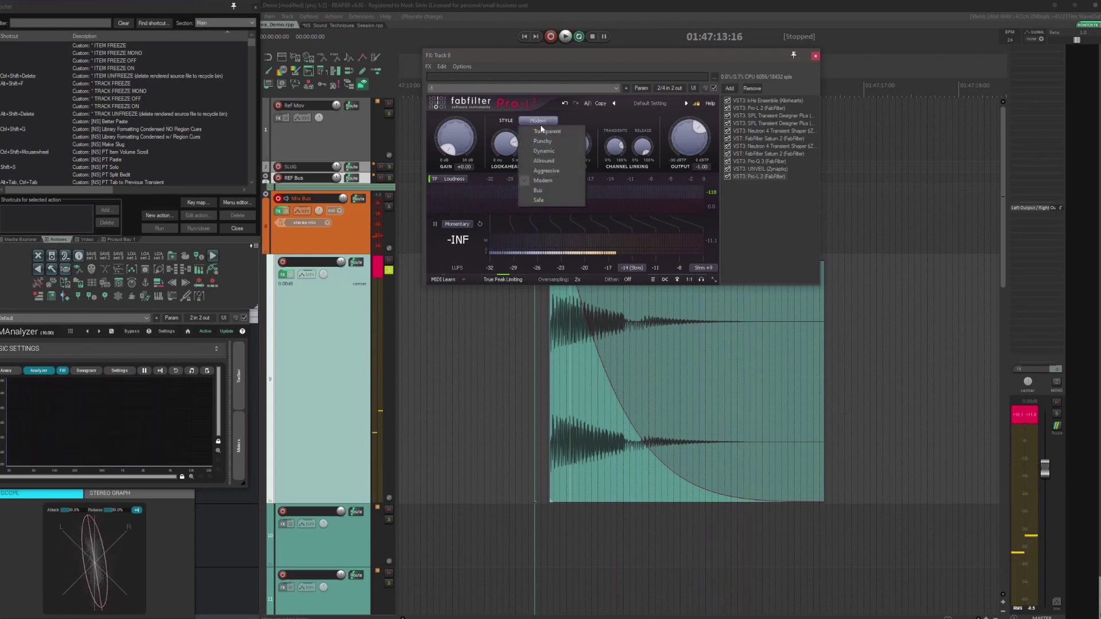
click(541, 131)
key(space)
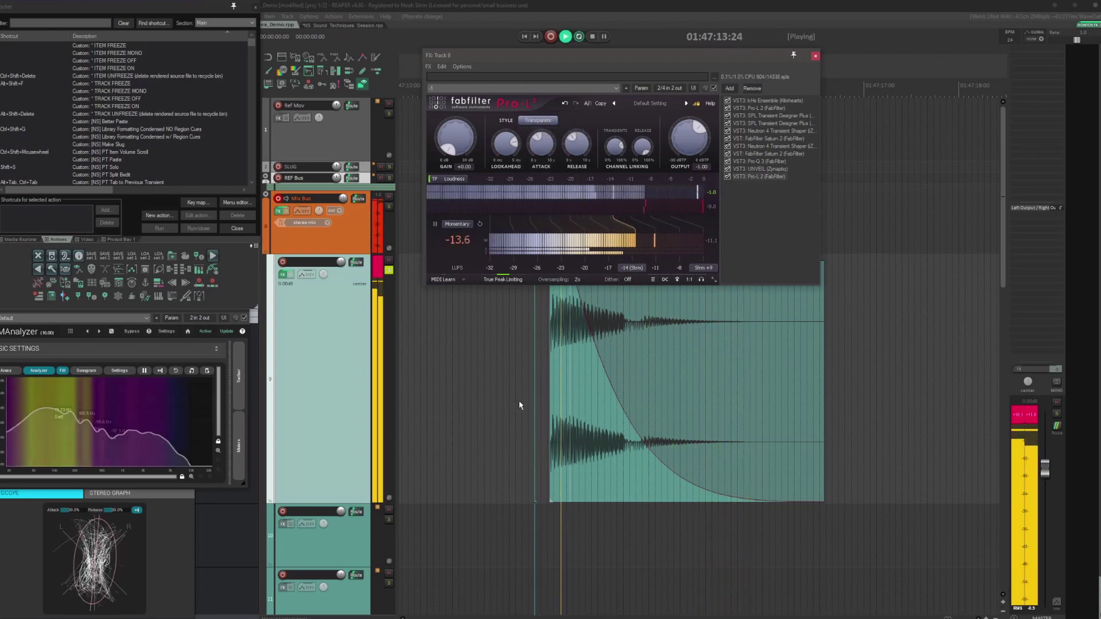
key(space)
click(539, 120)
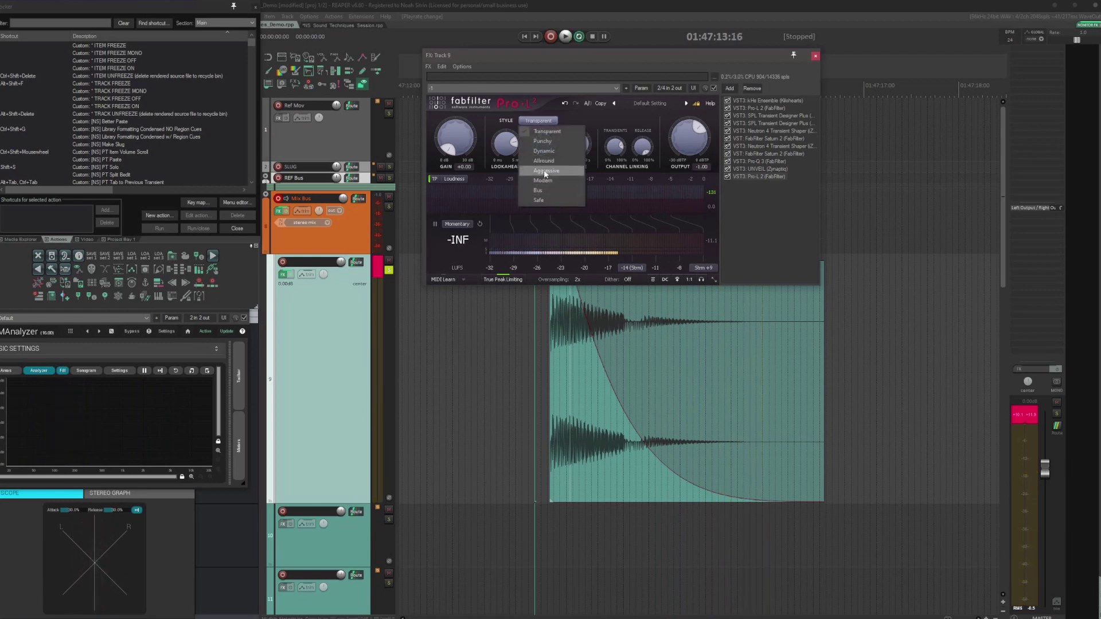
click(544, 172)
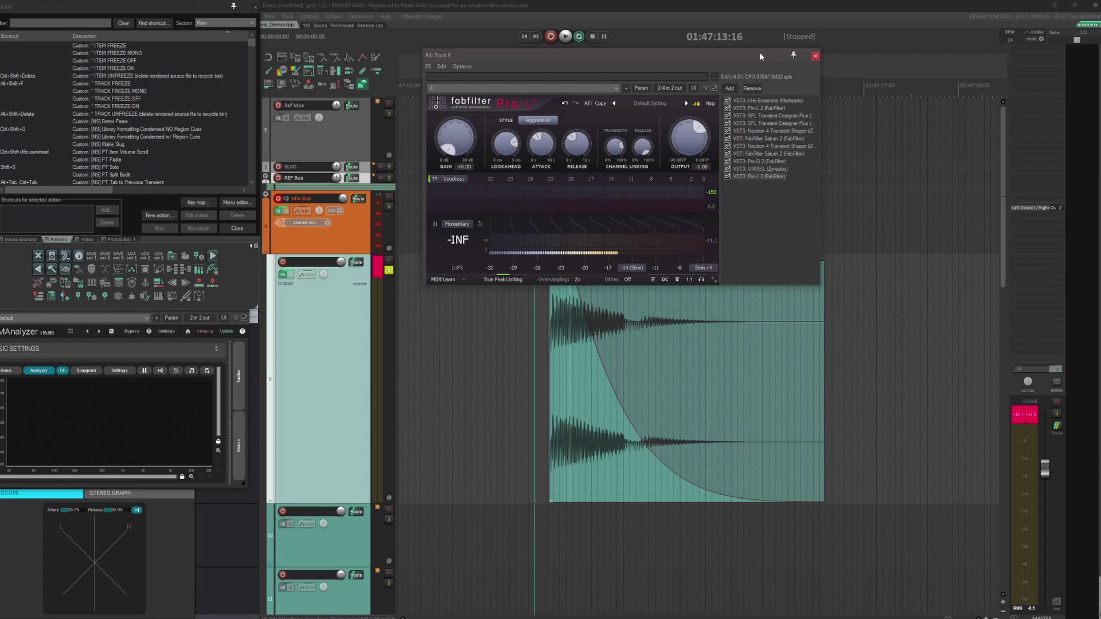
- Show the first Saturn 2's Gentle Saturation settings and play the hit through it
mouse_move(759, 52)
mouse_down()
mouse_move(761, 67)
mouse_move(839, 43)
mouse_move(768, 55)
mouse_up()
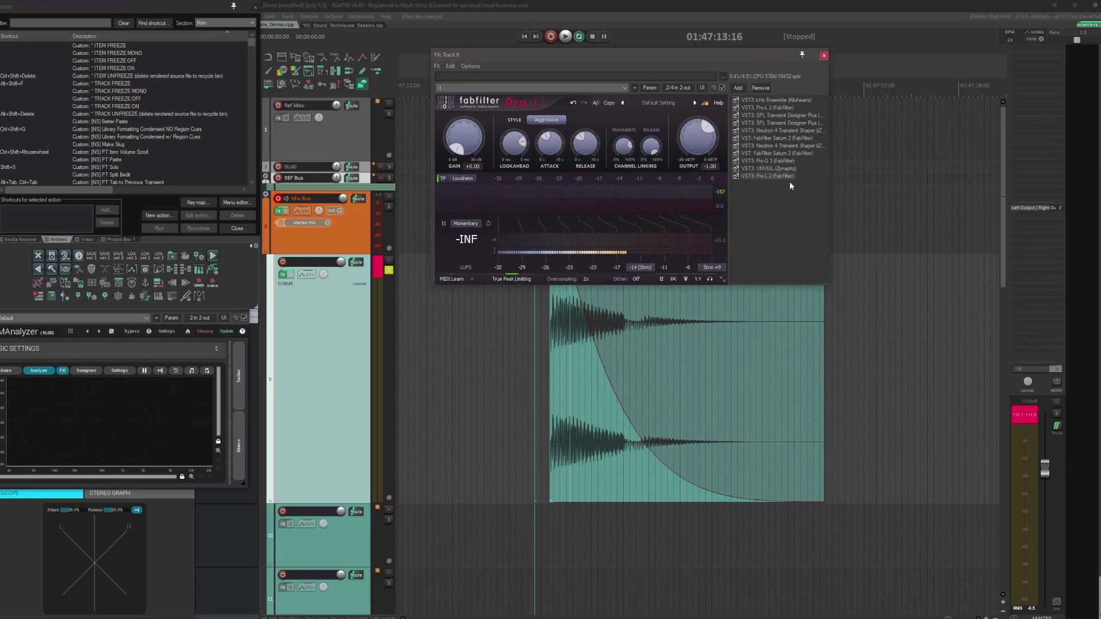
click(756, 144)
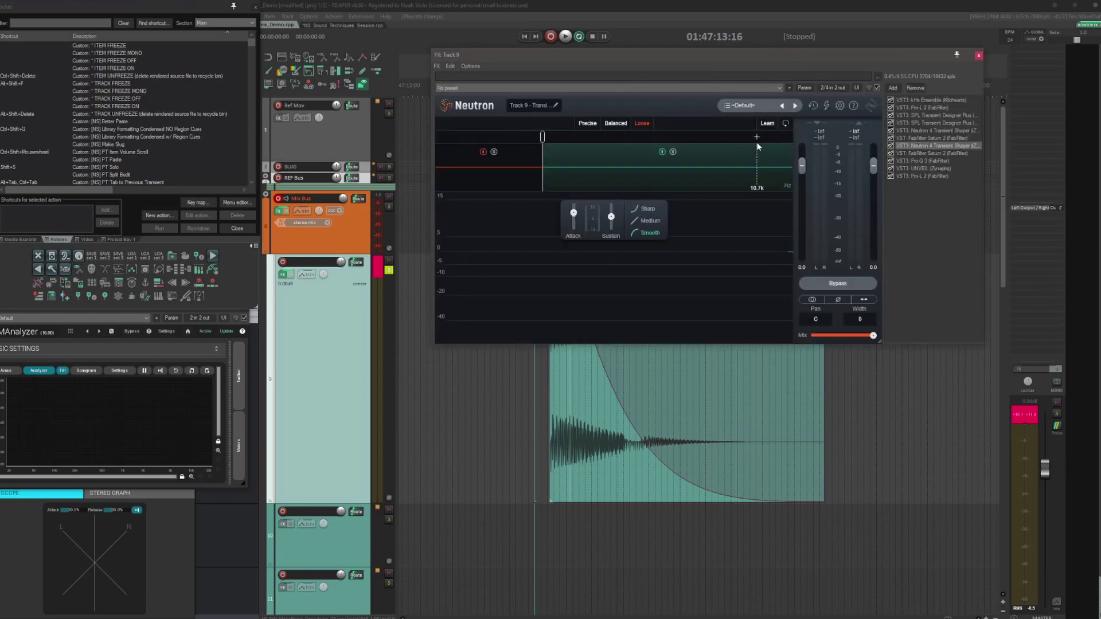
click(905, 138)
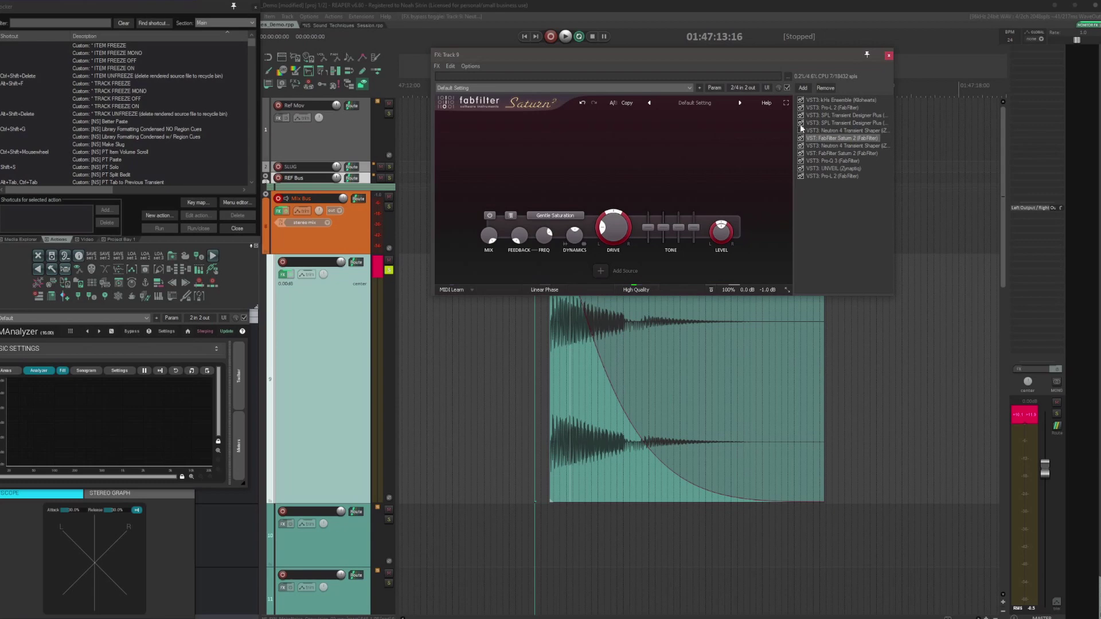
click(533, 318)
key(space)
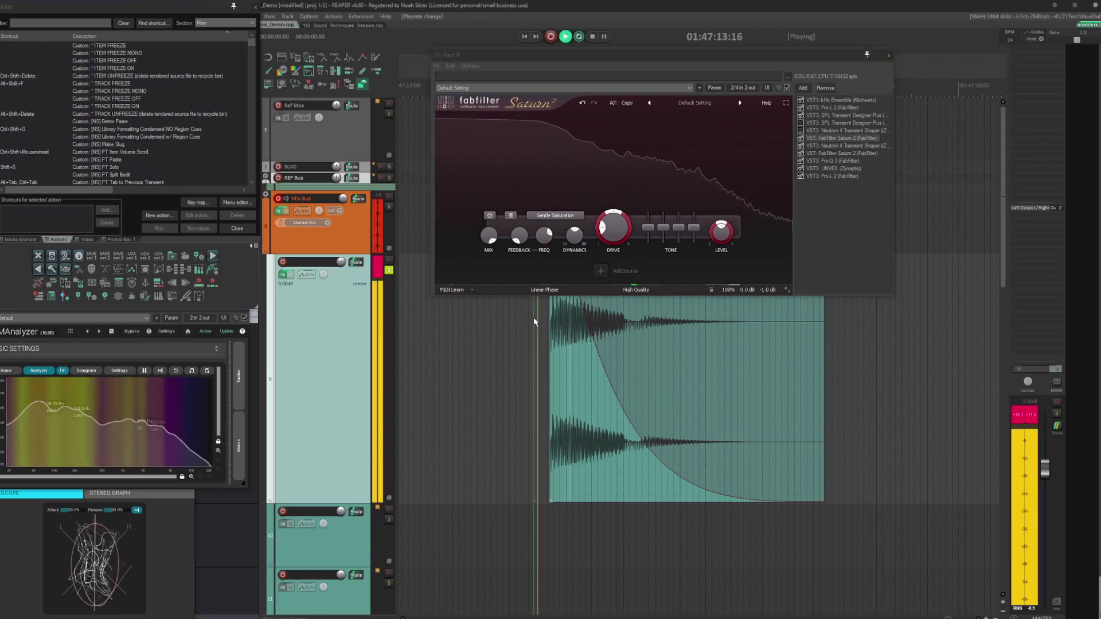
key(space)
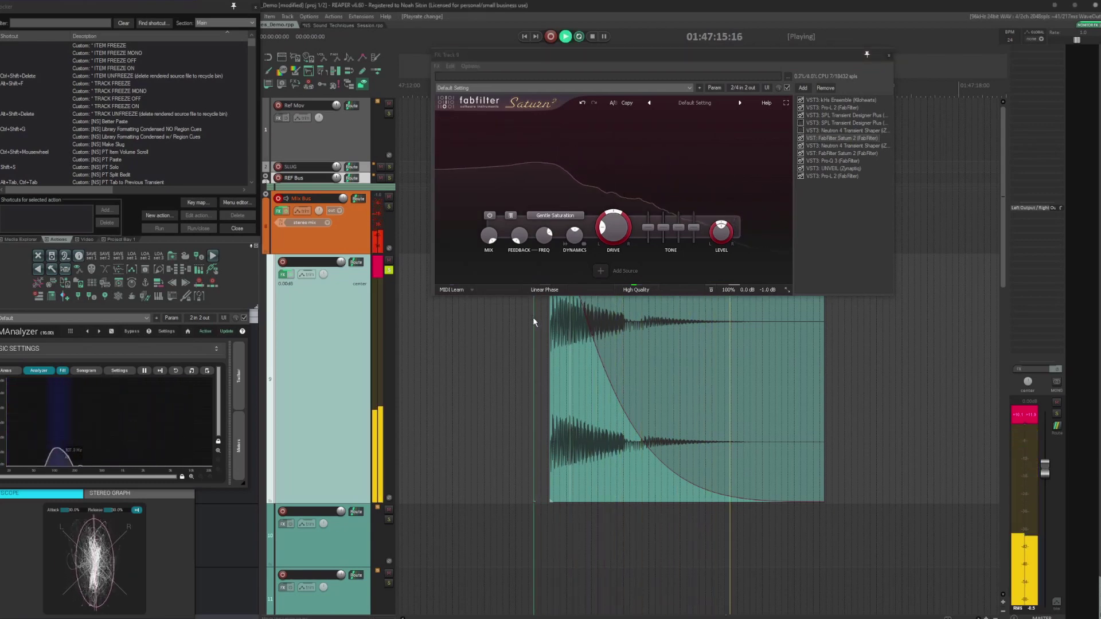